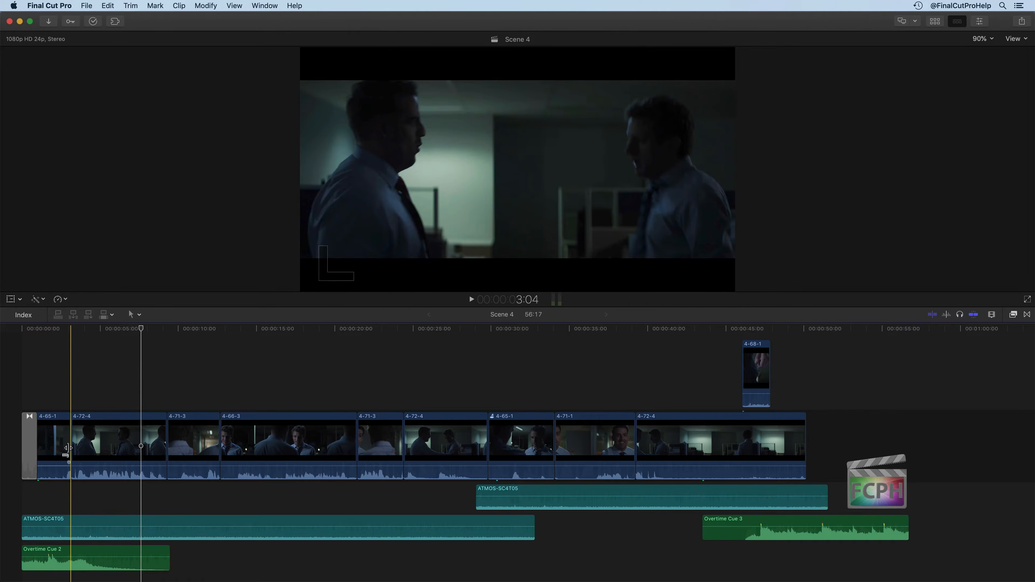
- Play the opening of the Scene 4 timeline from its beginning
left_click(106, 428)
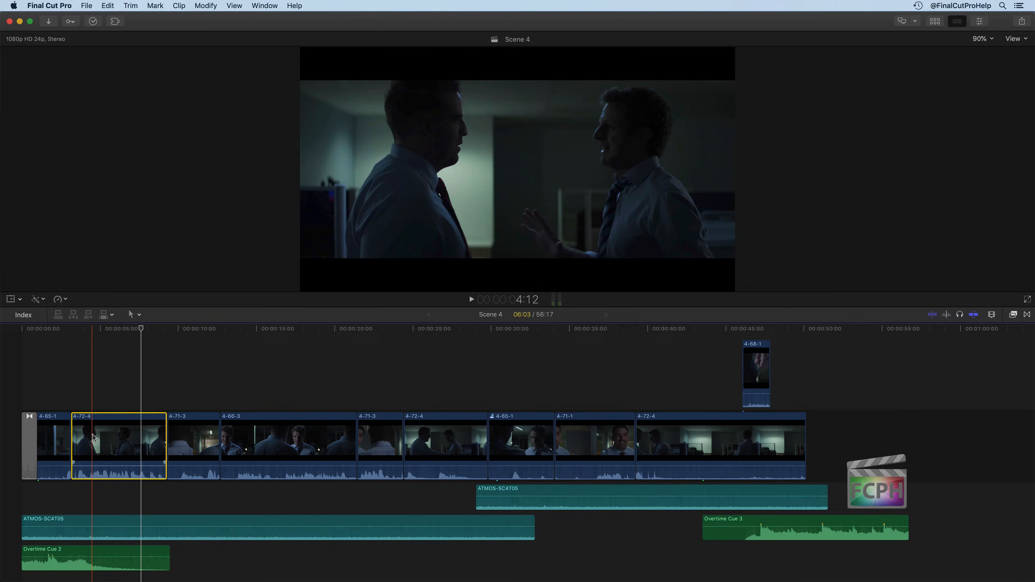
mouse_move(105, 463)
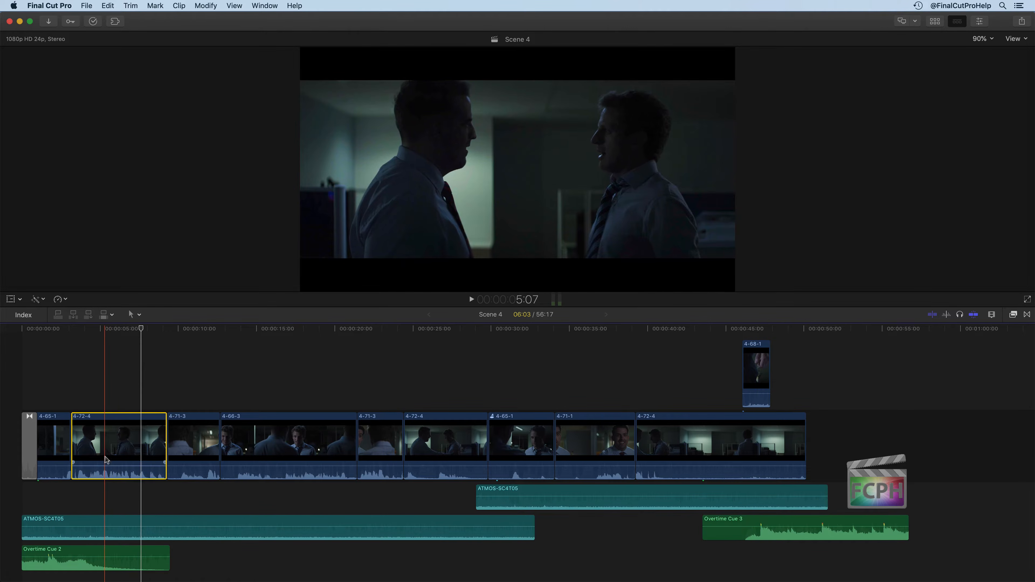
left_click(91, 380)
left_click(22, 330)
key("space")
key("space")
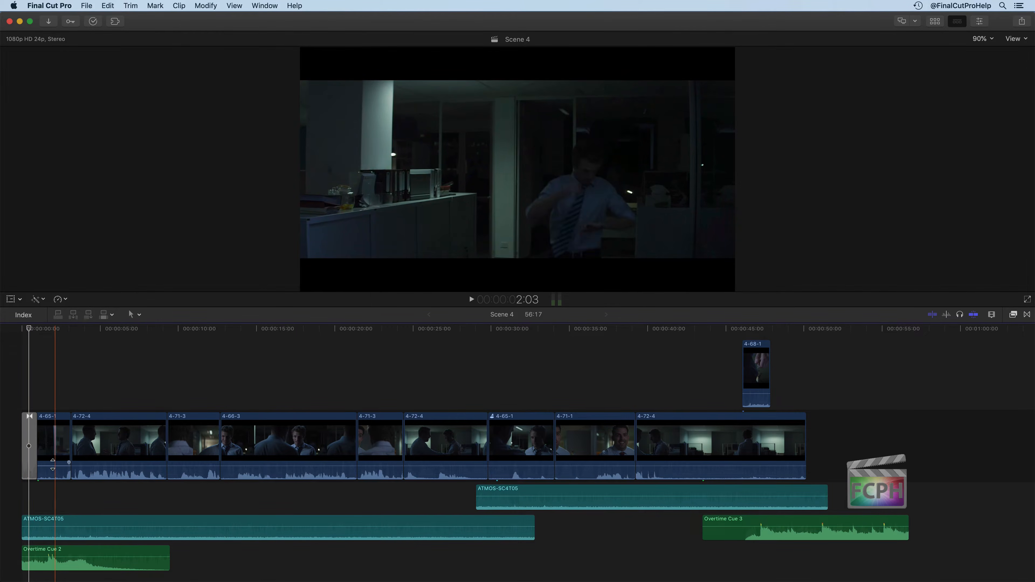
- Solo the first two storyline clips, 4-65-1 and 4-72-4, and play them from the timeline's beginning
left_click_drag(53, 491, 105, 469)
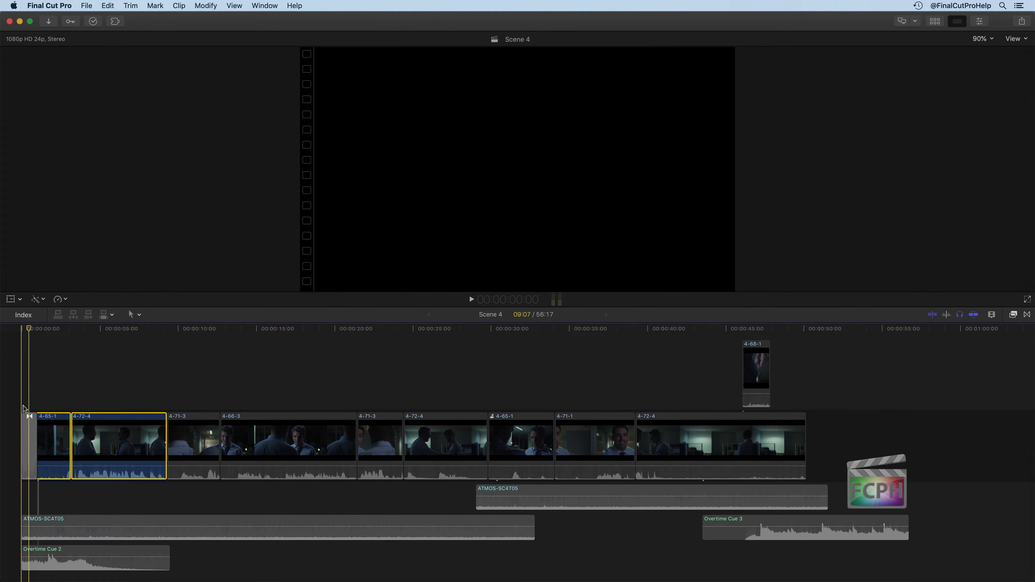
key("space")
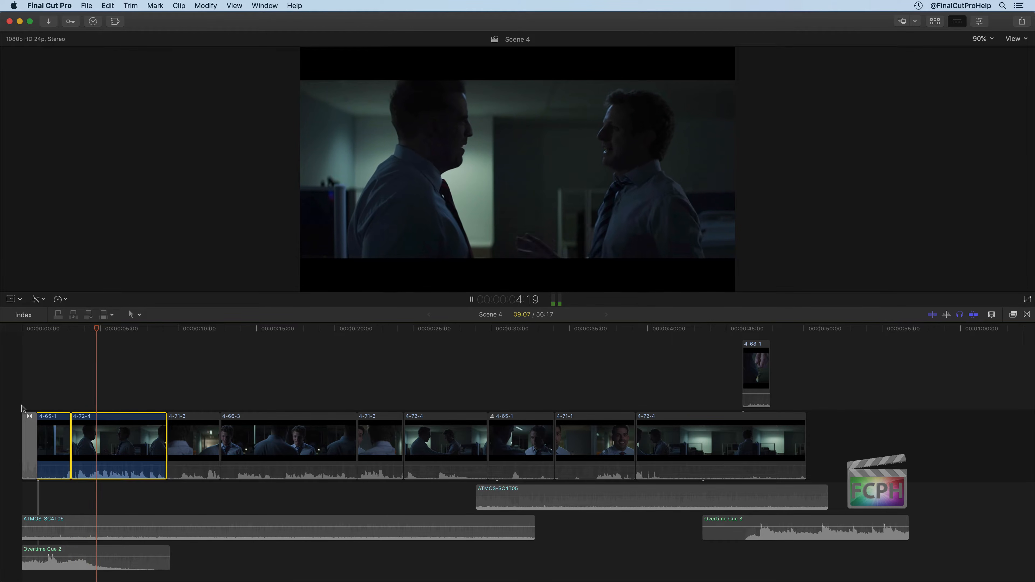
key("space")
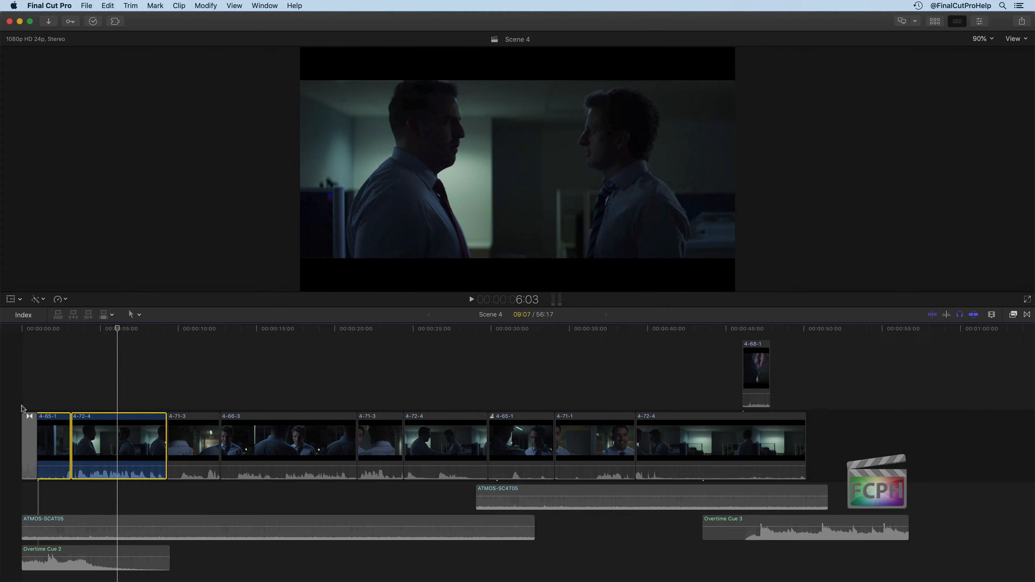
left_click(93, 486)
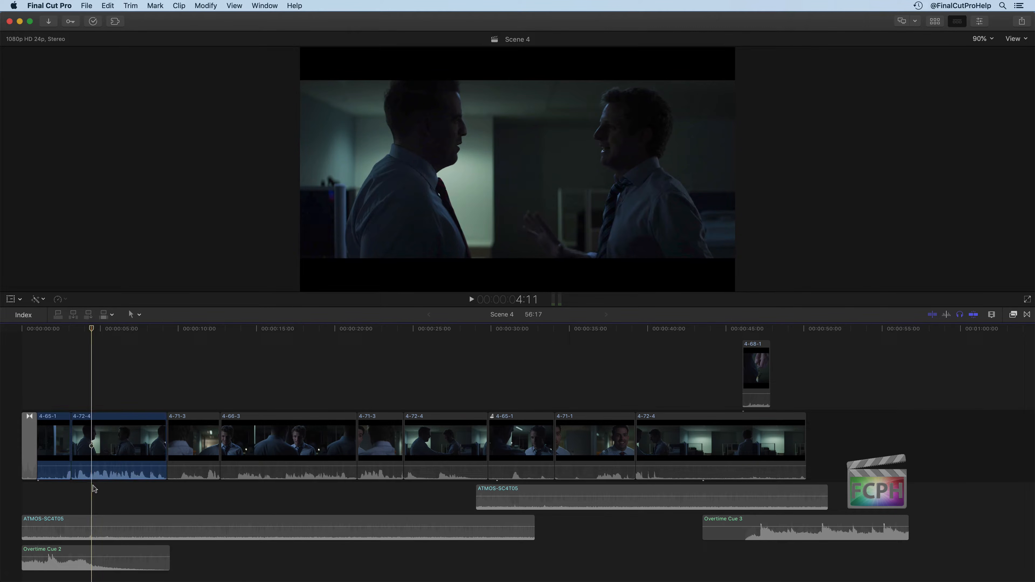
- Expand the audio of clip 4-72-4 and extend its audio start back to the beginning of the timeline
left_click(80, 477)
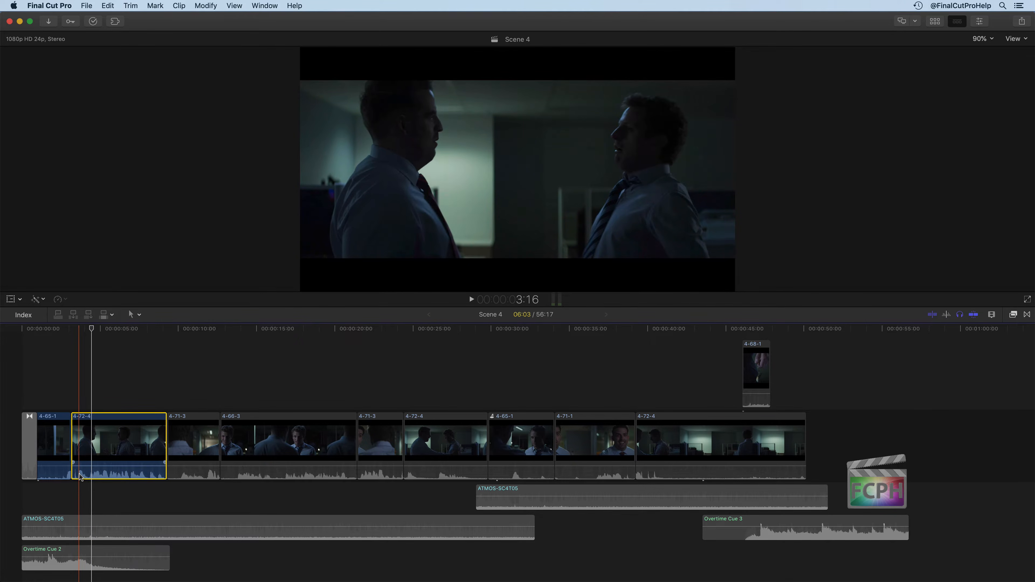
double_click(81, 476)
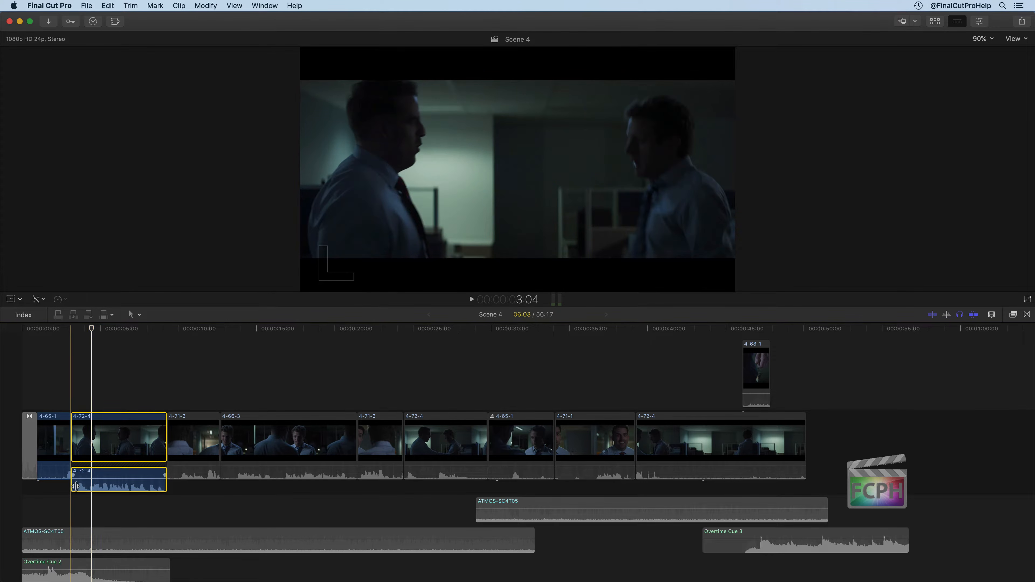
left_click(65, 492)
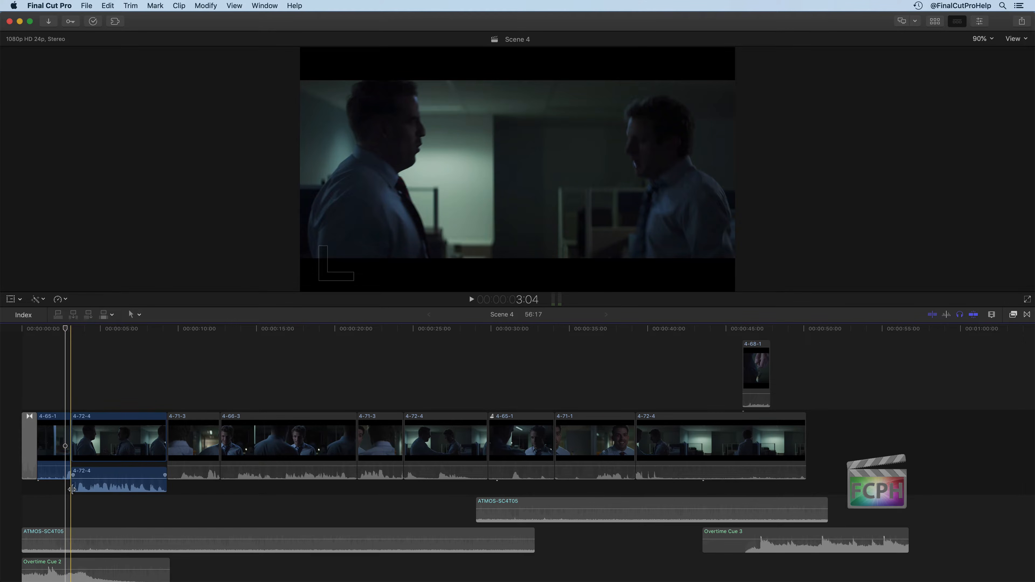
left_click(72, 489)
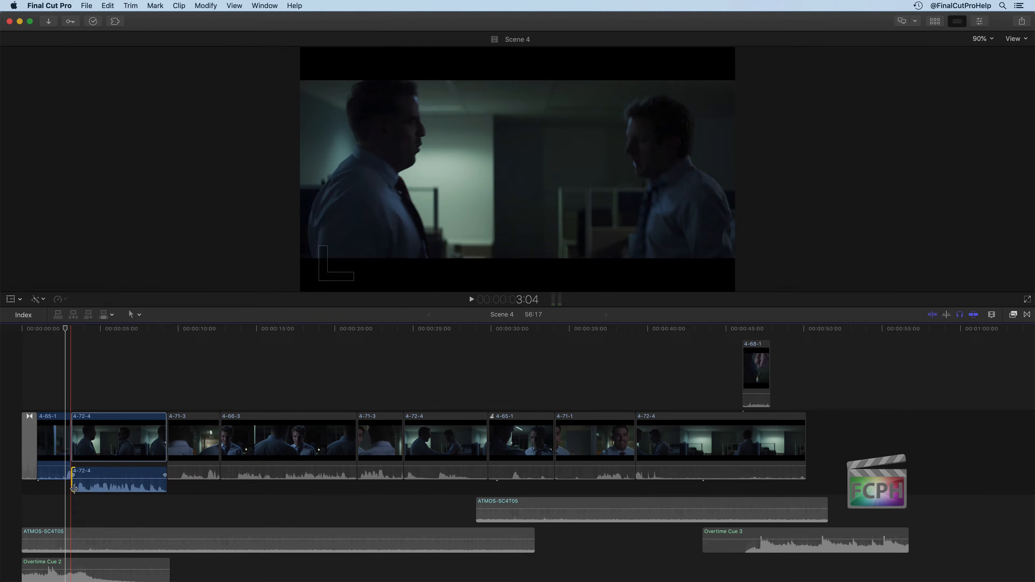
left_click_drag(74, 489, 23, 496)
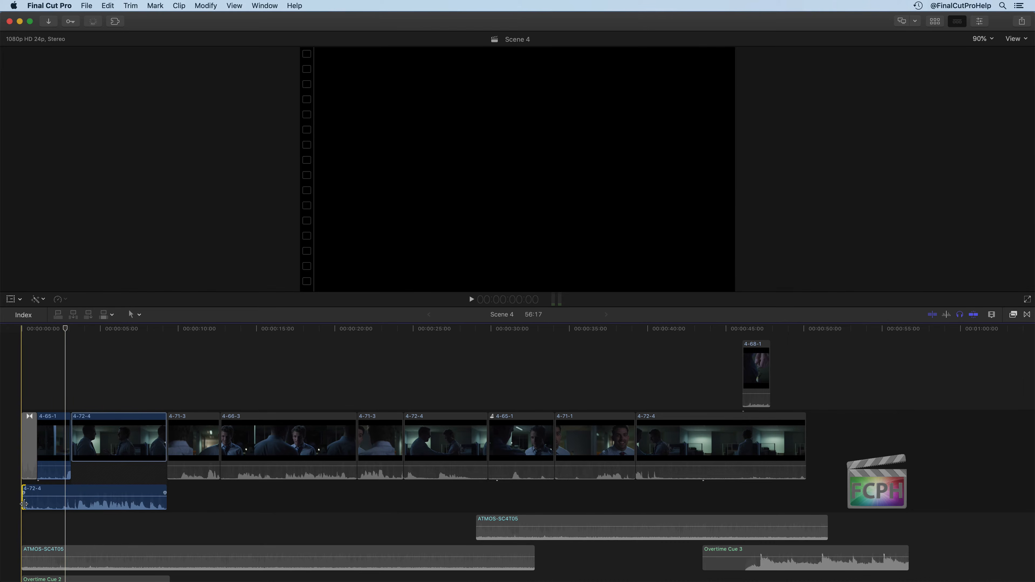
- Play the extended audio of the first 4-72-4 clip and trim its audio start to about the 2-second mark
key("space")
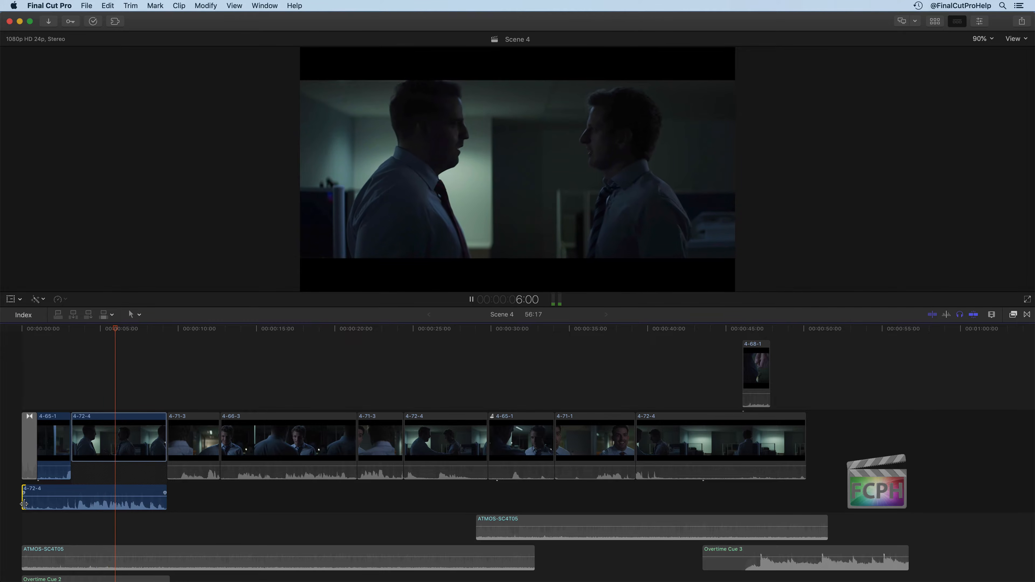
key("space")
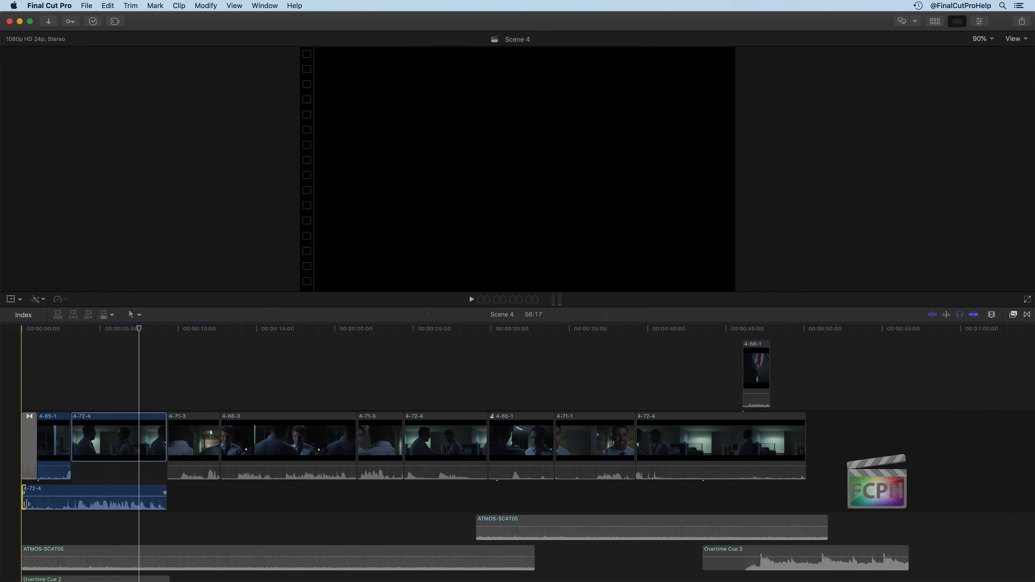
key("space")
key("space")
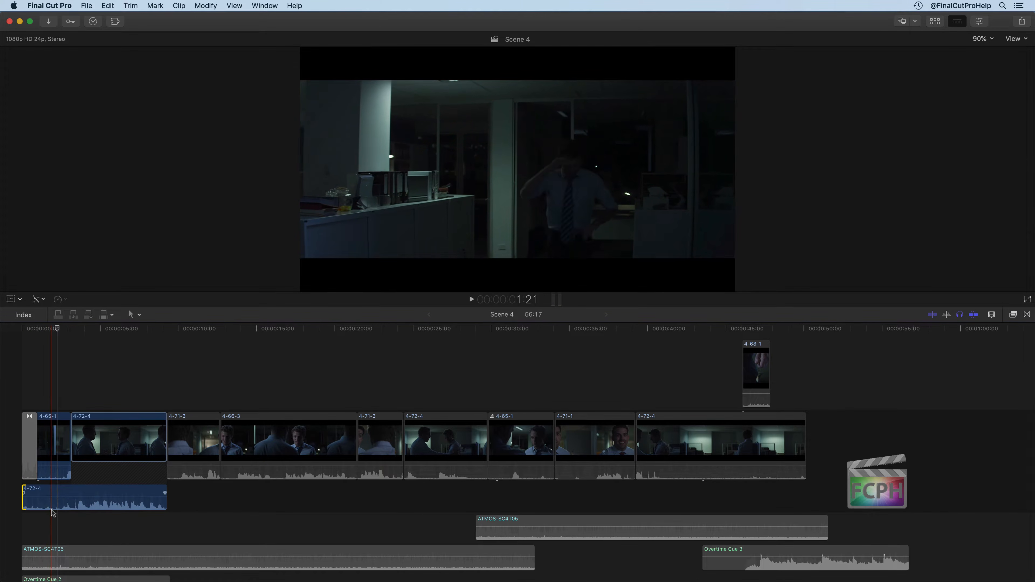
left_click_drag(23, 500, 55, 500)
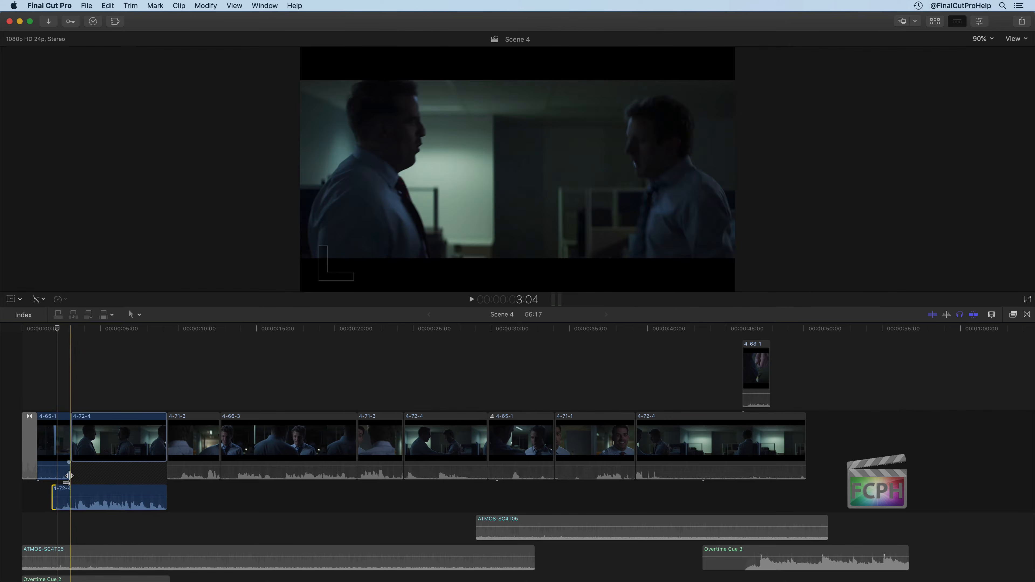
- Expand the first clip's audio (4-65-1), trim its audio end to 2:17, and play the overlap from the beginning
double_click(54, 475)
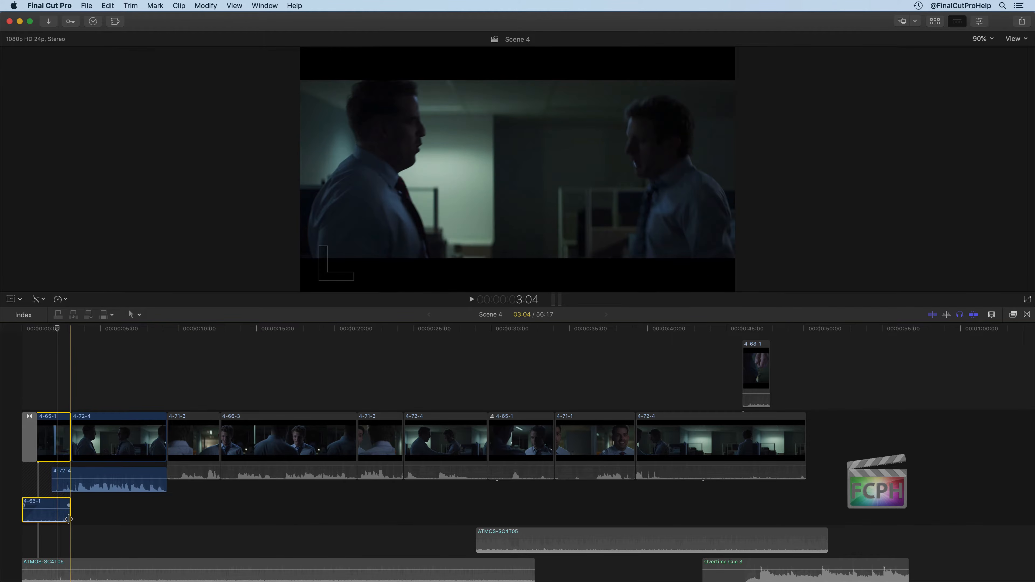
left_click_drag(68, 519, 63, 519)
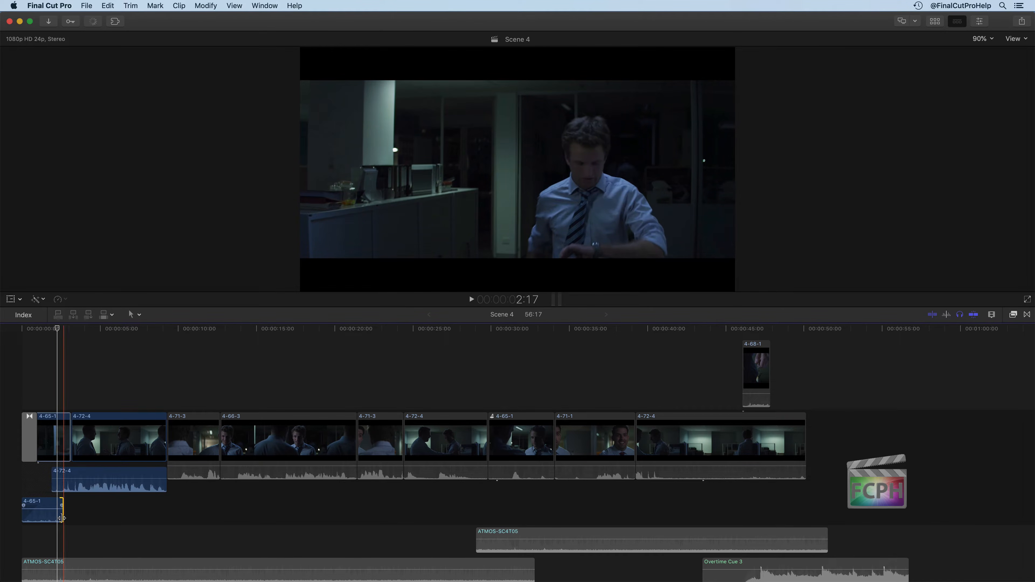
key("Home")
key("space")
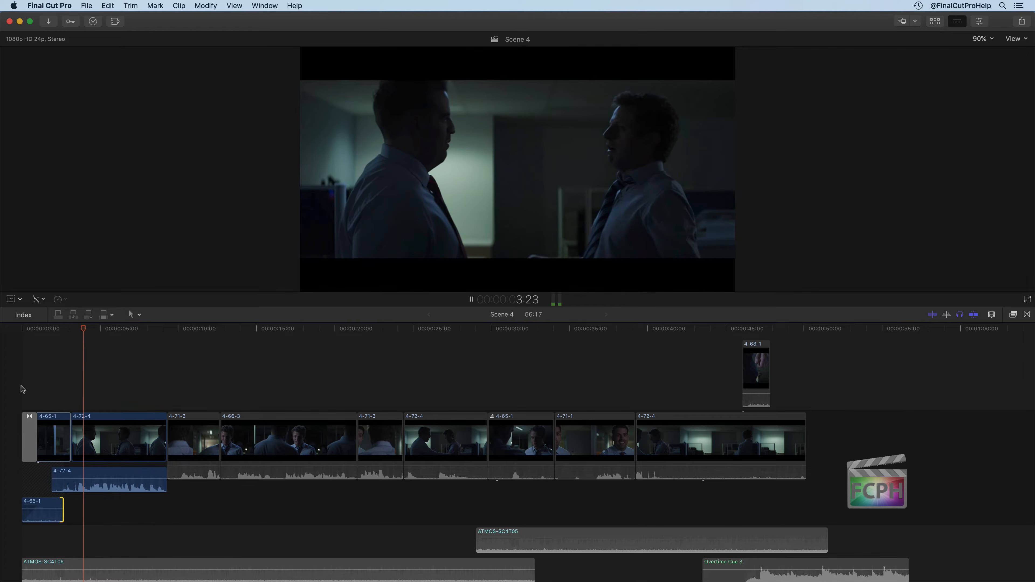
key("space")
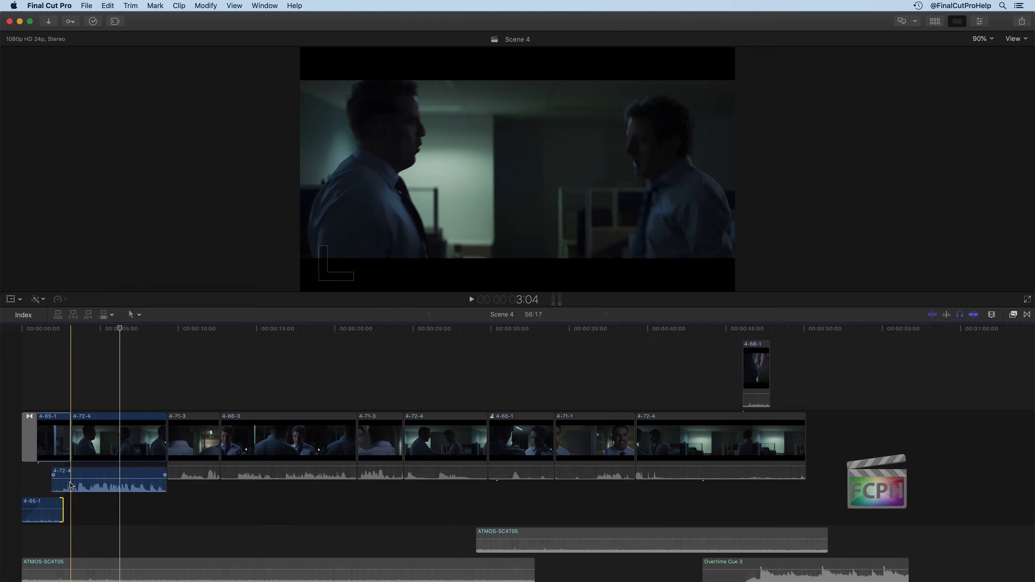
- Fade in the start of 4-72-4's audio, fade out the end of 4-65-1's audio, and play the overlap
left_click_drag(53, 475, 53, 506)
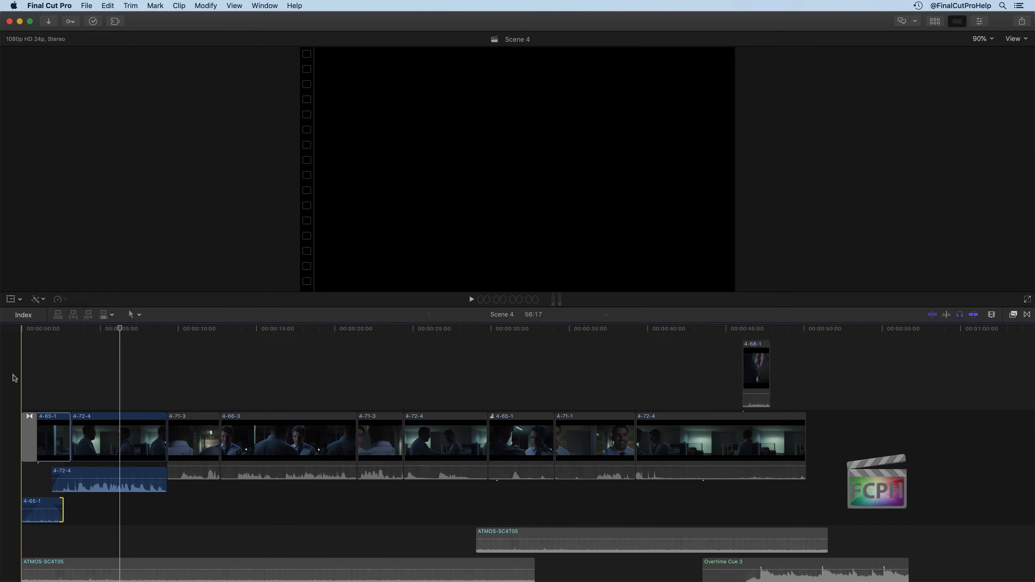
key("space")
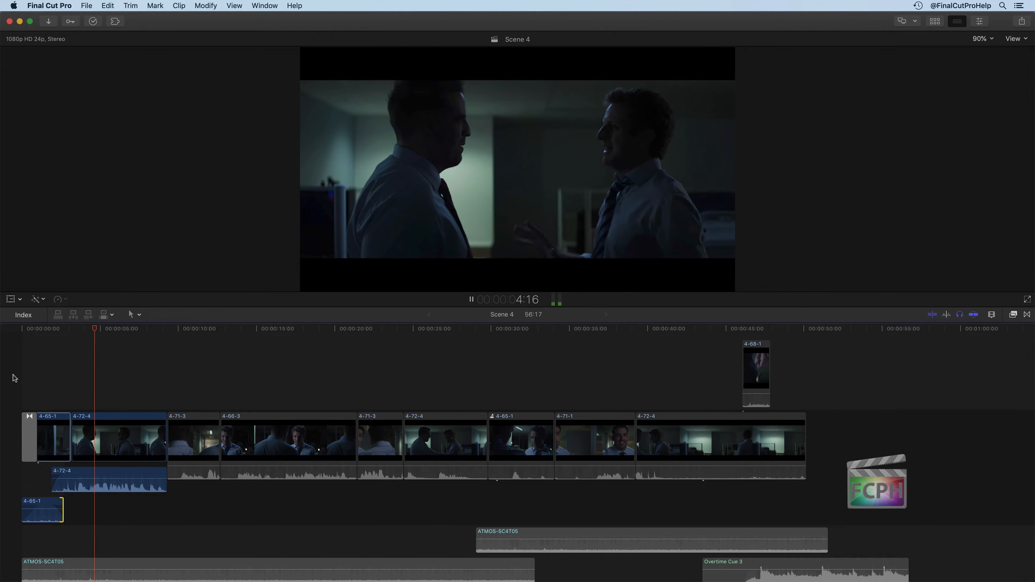
key("space")
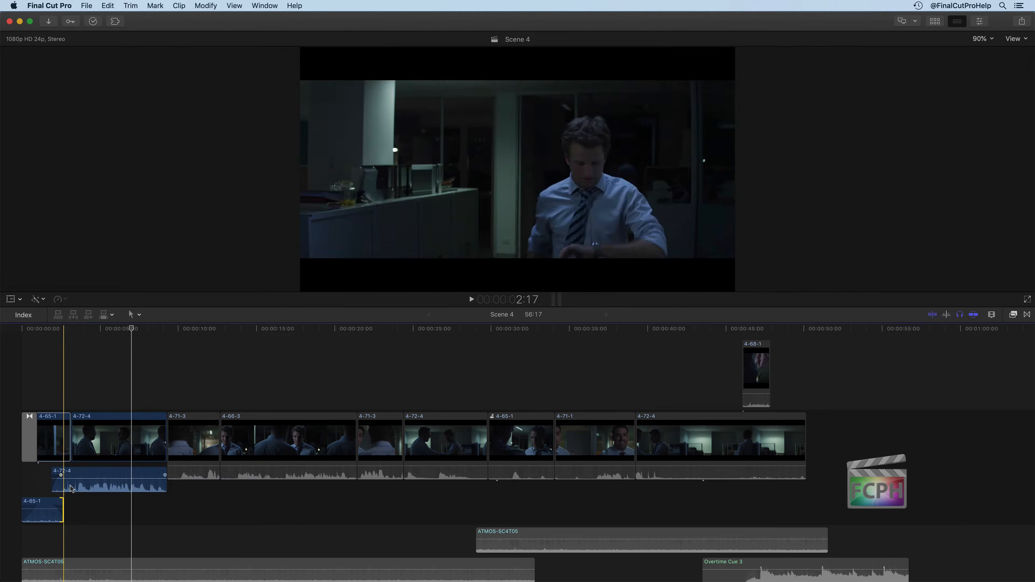
- Collapse the expanded audio of clips 4-65-1 and 4-72-4 back into their video clips
double_click(49, 521)
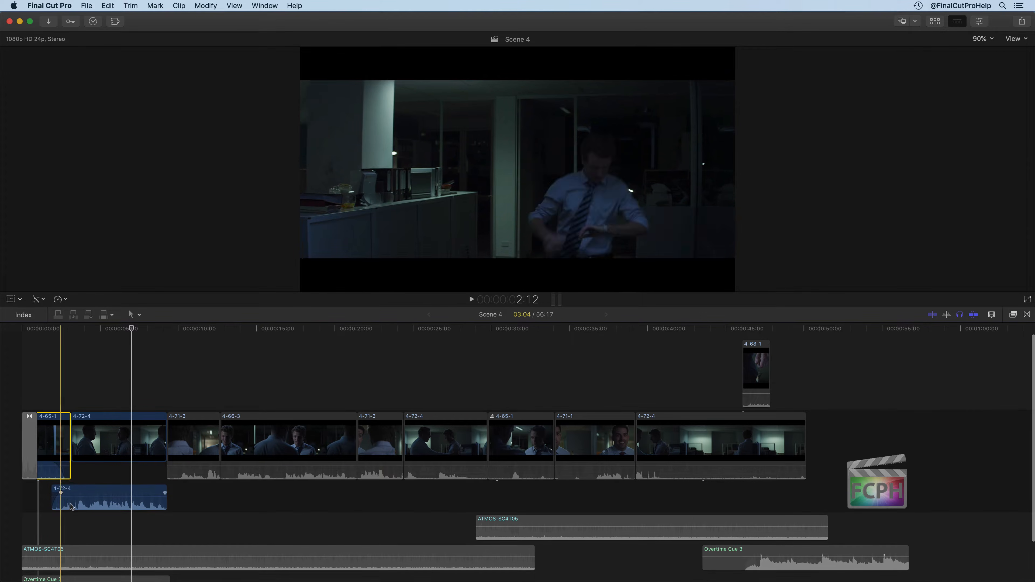
double_click(76, 503)
left_click(67, 491)
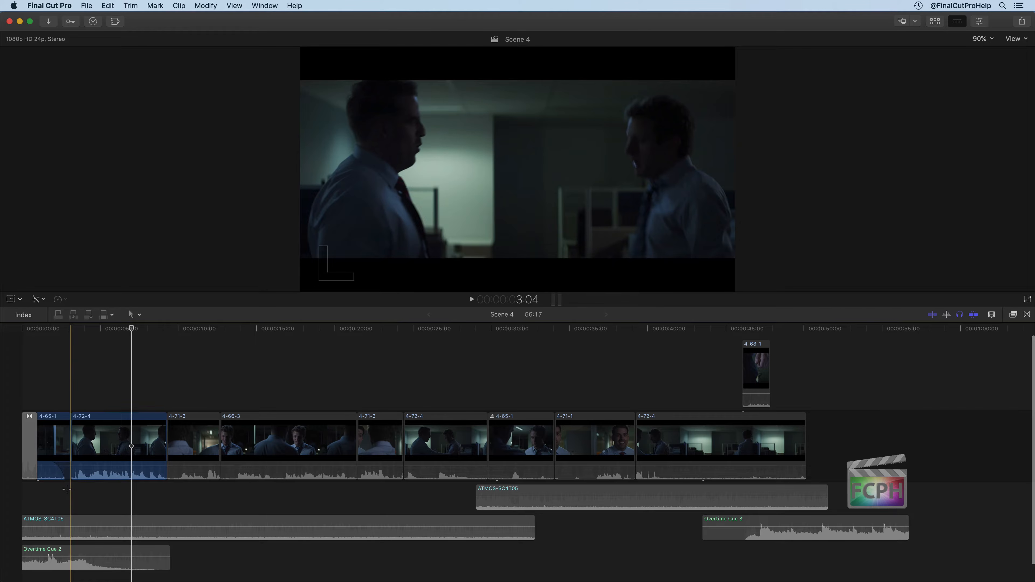
double_click(86, 475)
double_click(81, 508)
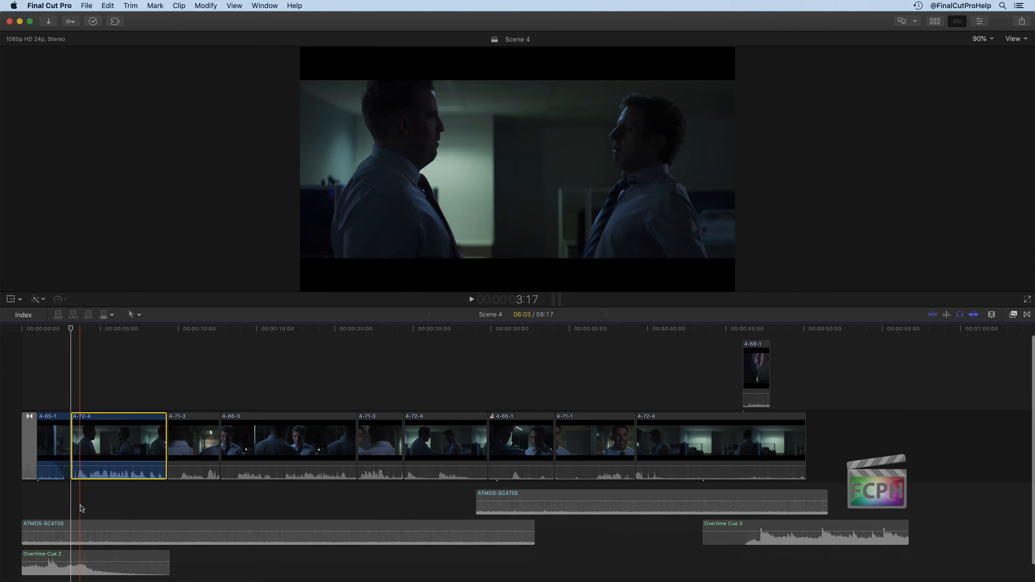
left_click(72, 508)
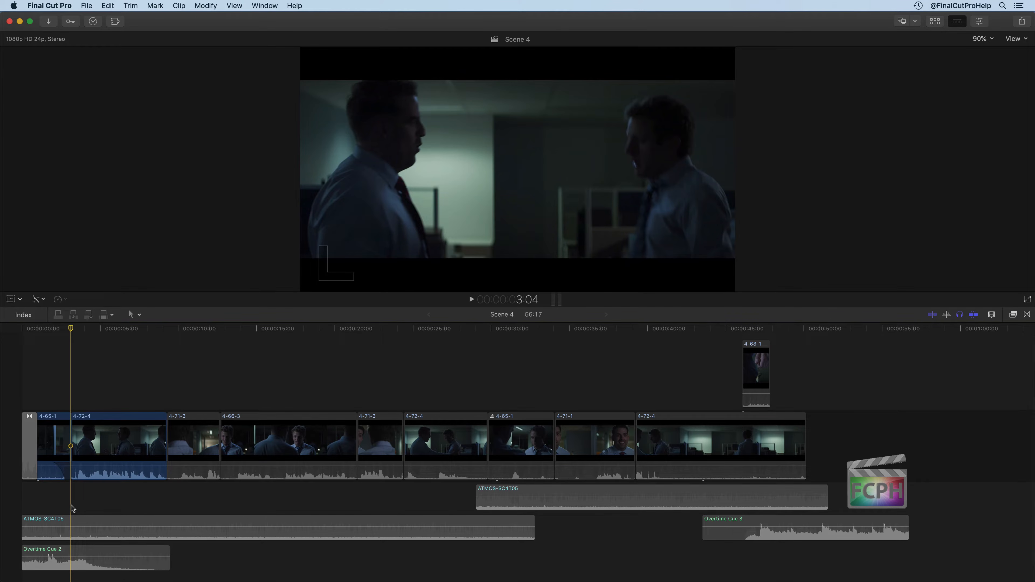
- Turn off solo and play the full mix from the first cut through clip 4-71-3
key("super+a")
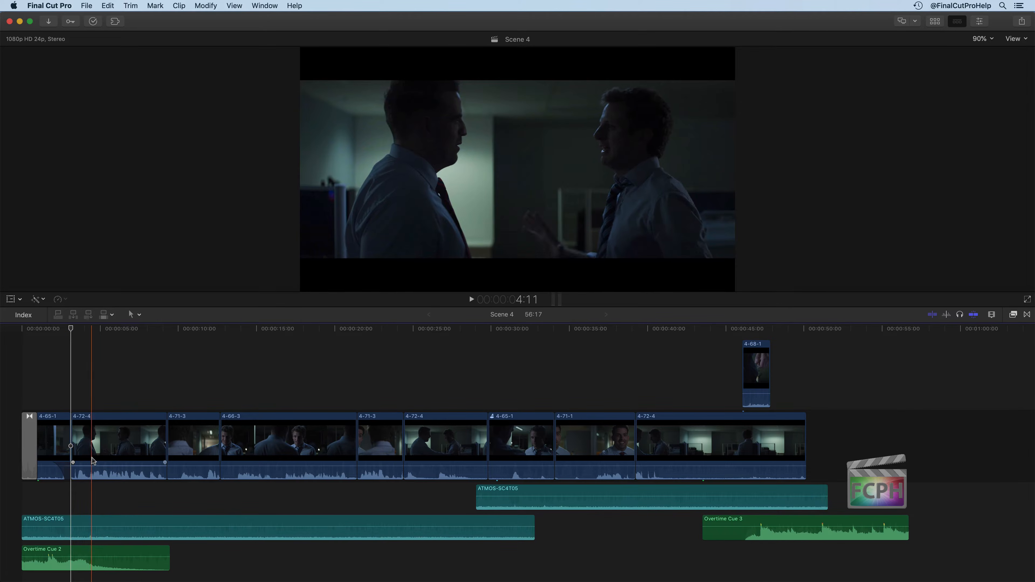
key("space")
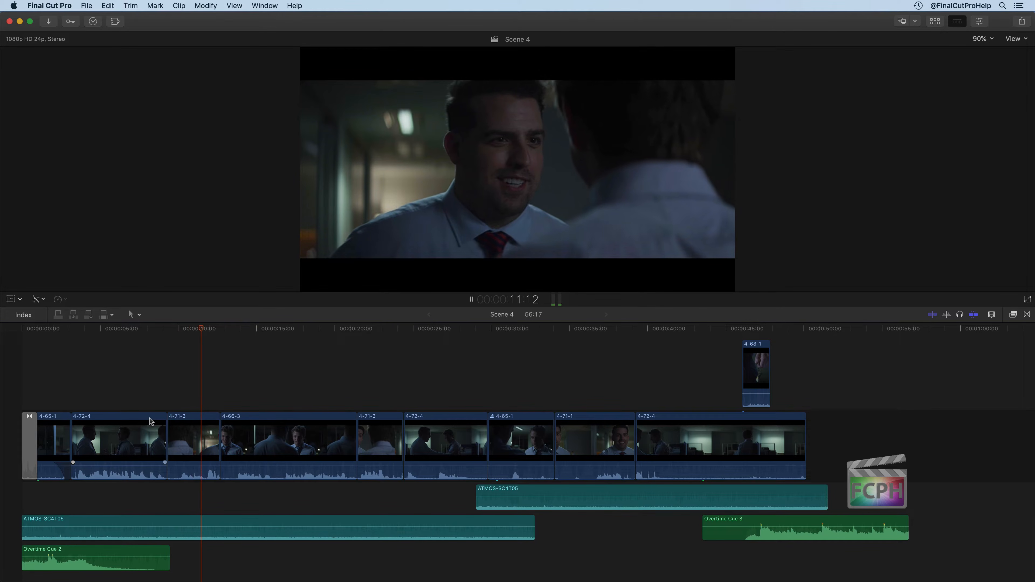
key("space")
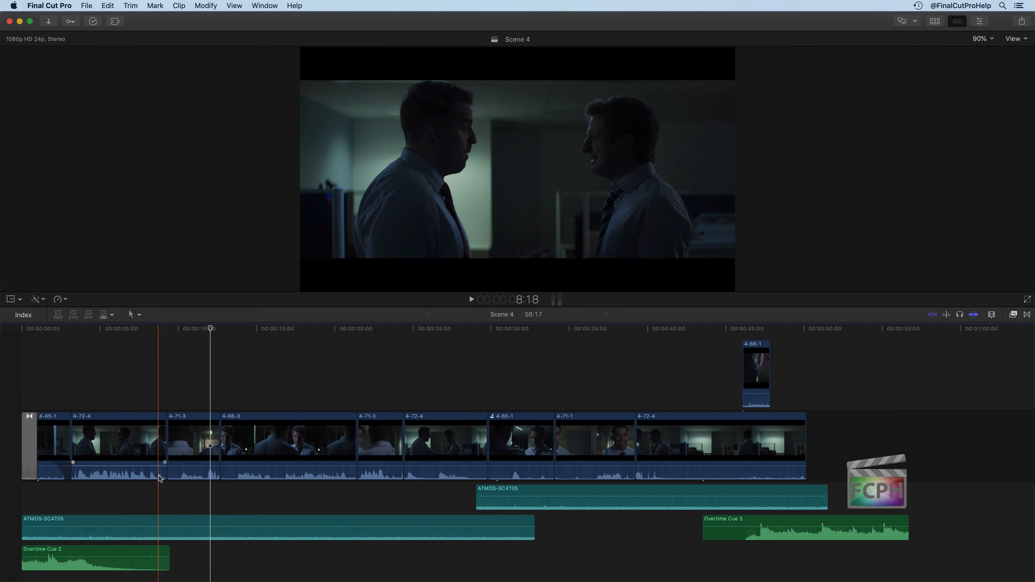
- Expand the audio of 4-72-4 and the adjacent 4-71-3, and overlap it by extending 4-71-3's start back and 4-72-4's end slightly past the cut
left_click(160, 474)
key("ctrl+shift+s")
left_click(177, 477)
key("ctrl+shift+s")
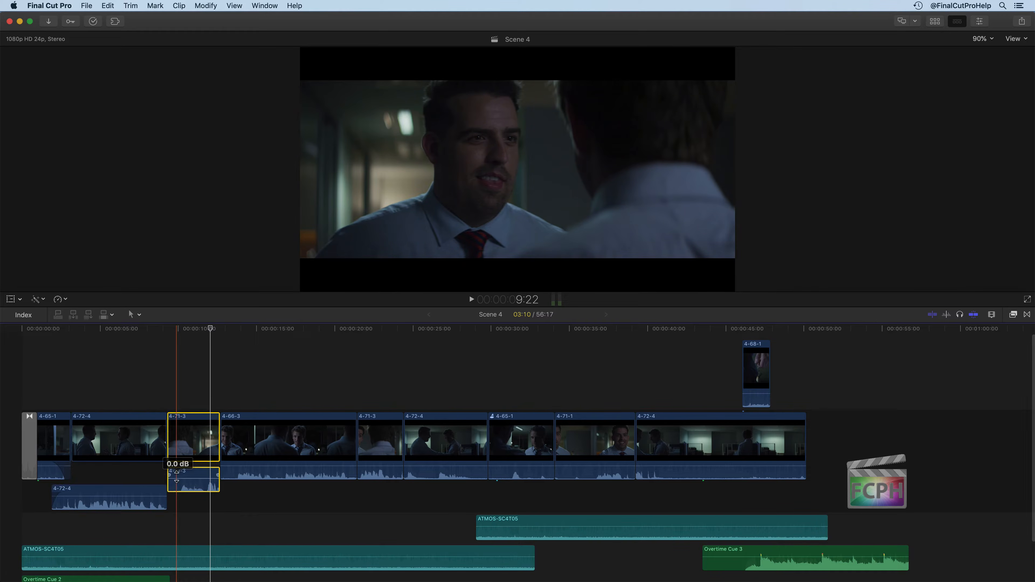
left_click(164, 484)
left_click_drag(163, 484, 167, 510)
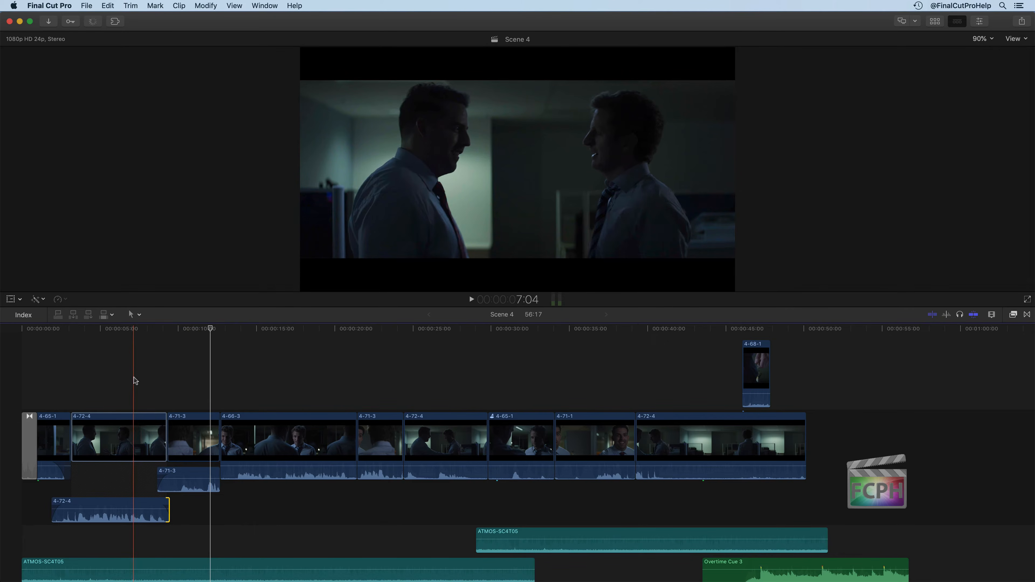
- Play the overlapping audio at the 4-72-4 and 4-71-3 cut and collapse both clips' expanded audio
key("space")
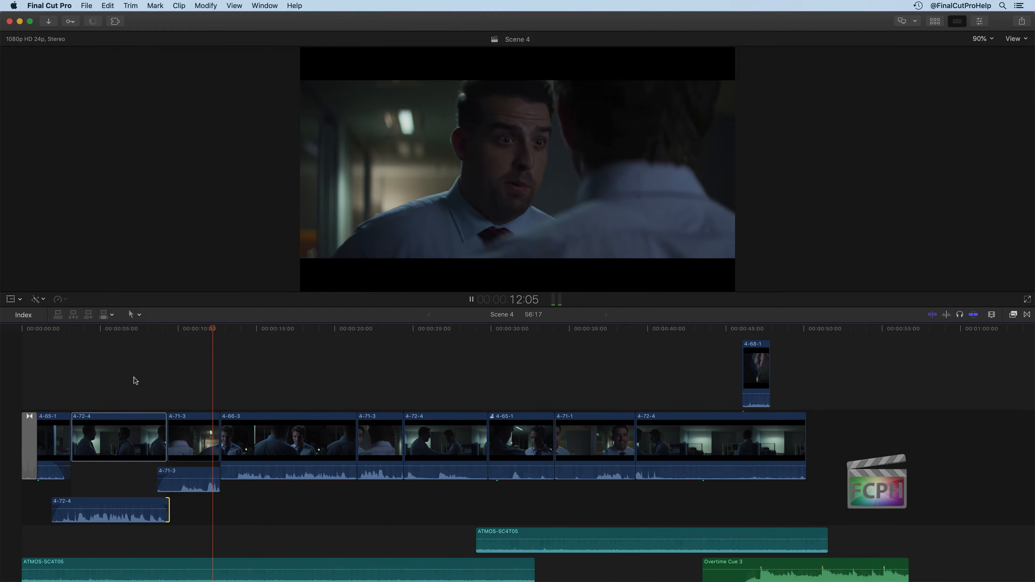
key("space")
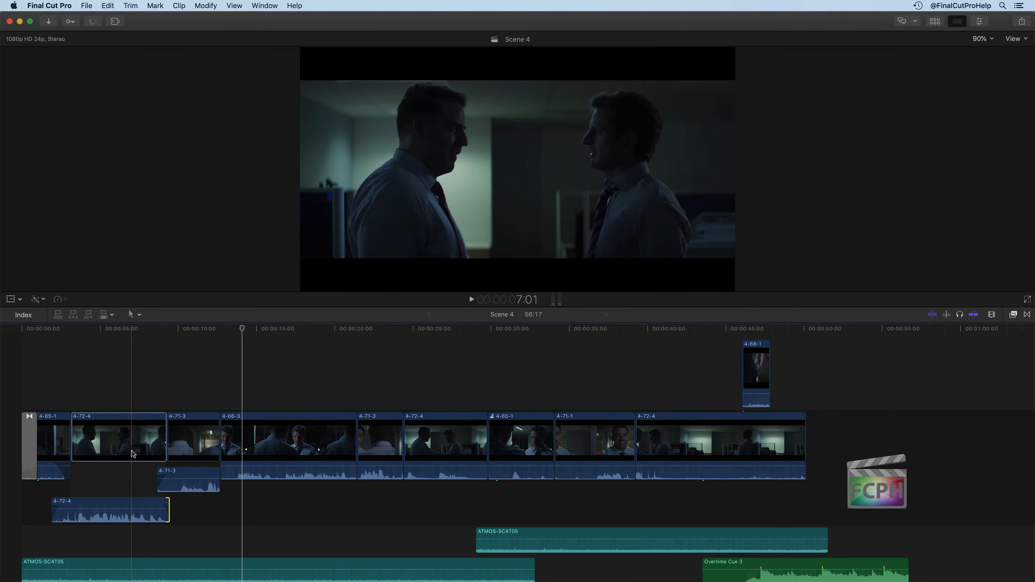
double_click(160, 516)
double_click(183, 506)
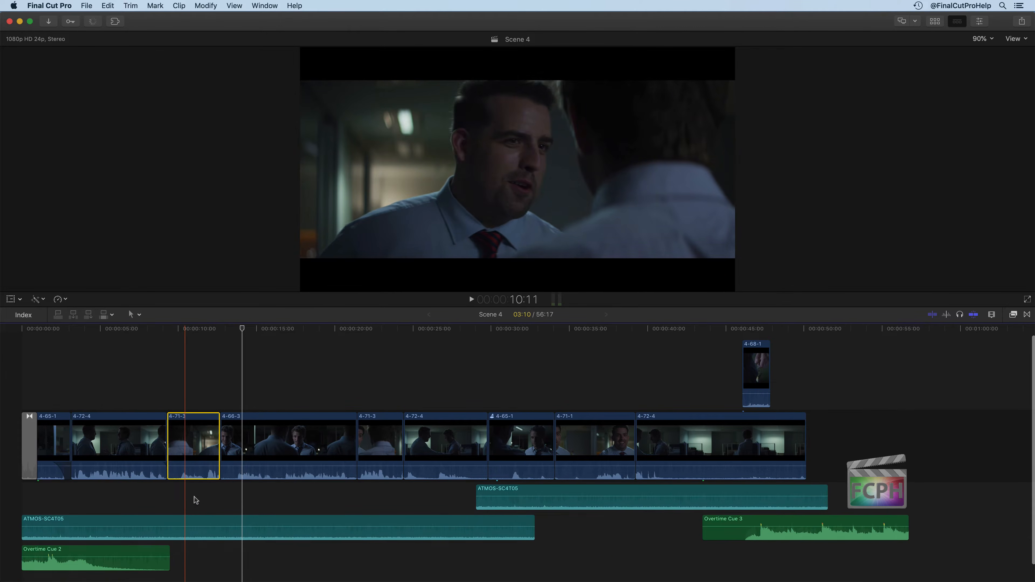
- Expand the audio of 4-66-3 and the preceding 4-71-3, overlap it slightly at their cut, collapse both and play through to 4-72-4
double_click(227, 477)
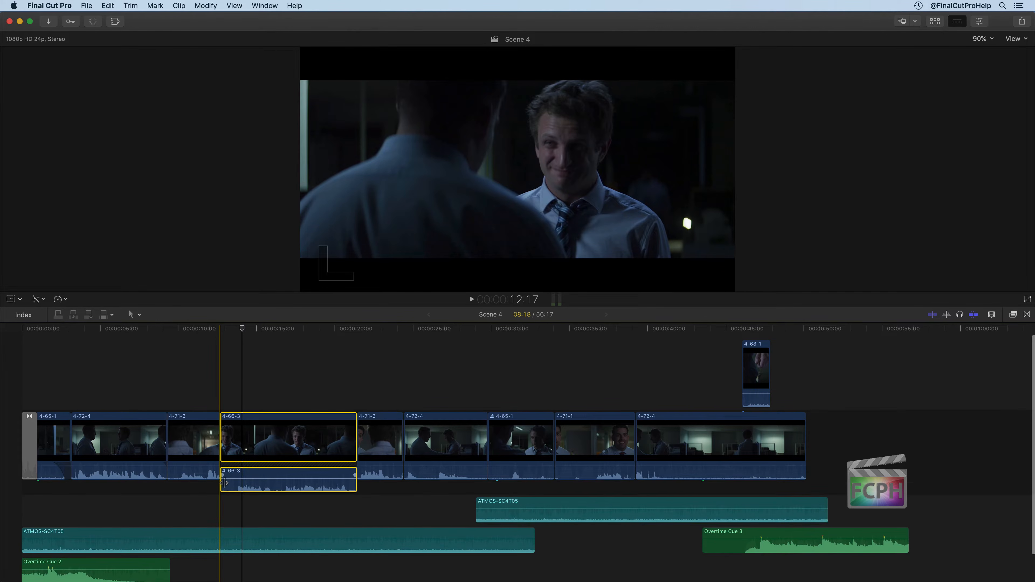
mouse_move(220, 491)
left_mouse_down()
mouse_move(228, 506)
mouse_move(222, 494)
left_mouse_up()
double_click(210, 476)
double_click(216, 508)
double_click(228, 490)
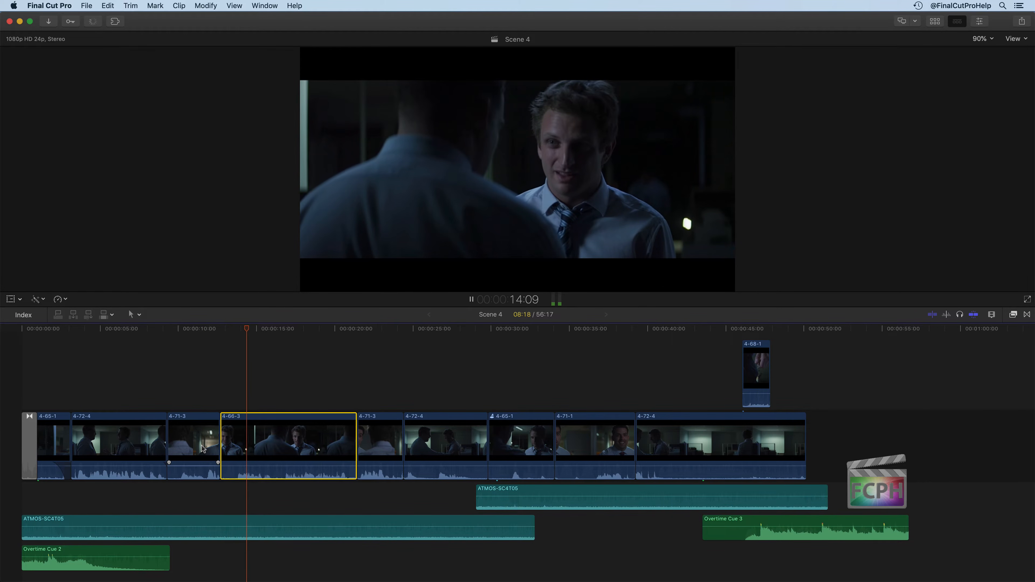
left_click(346, 448)
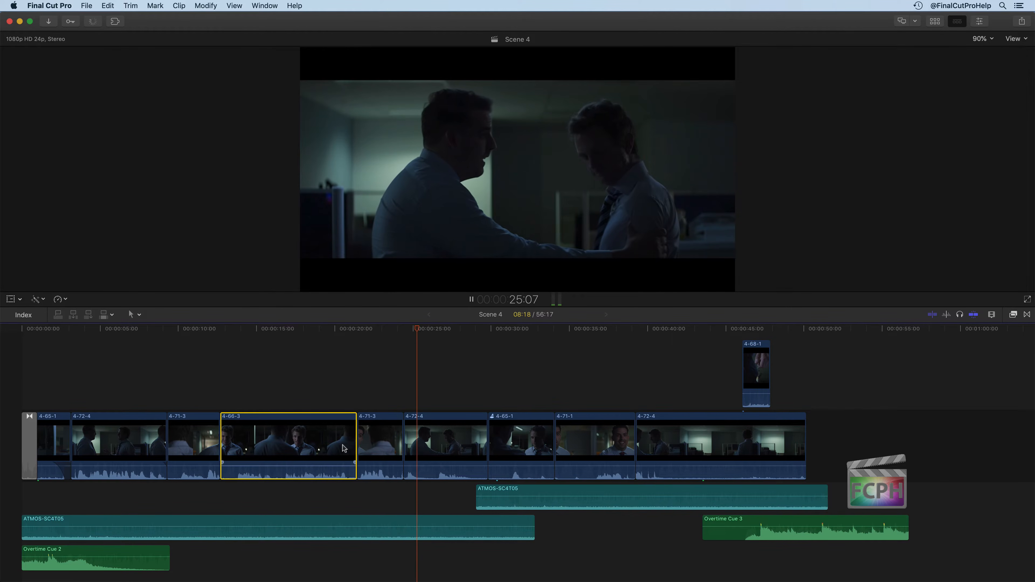
key("space")
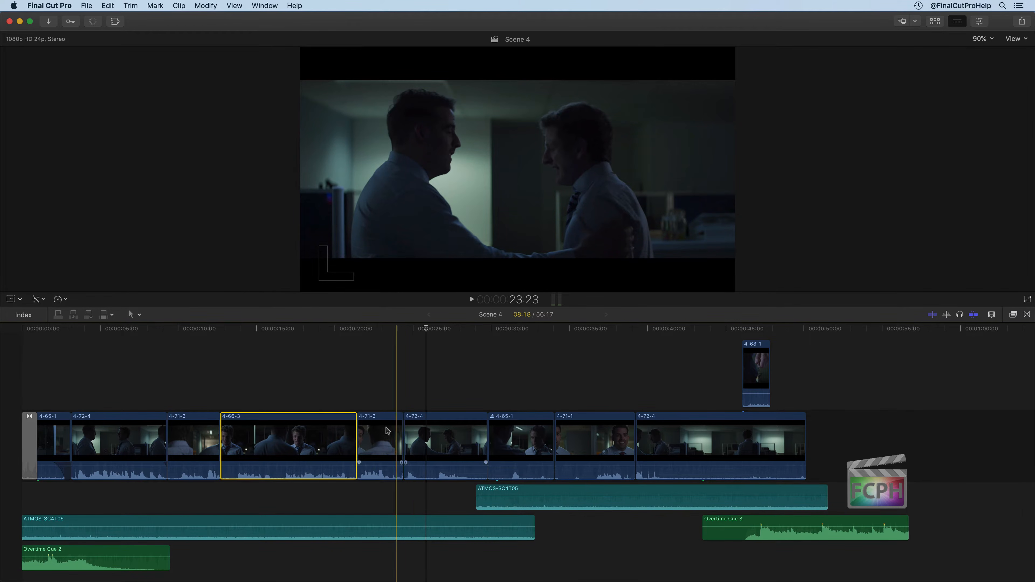
- Expand the second 4-71-3's audio, extend its end to about 24:18 past the cut with a short fade-out, and collapse it
double_click(396, 473)
left_click_drag(402, 490, 407, 495)
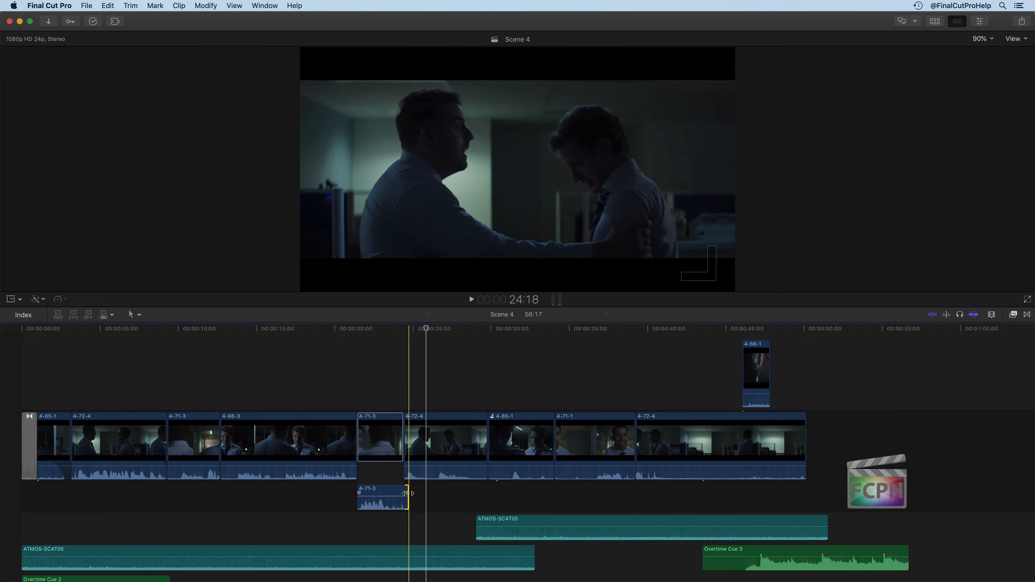
double_click(395, 498)
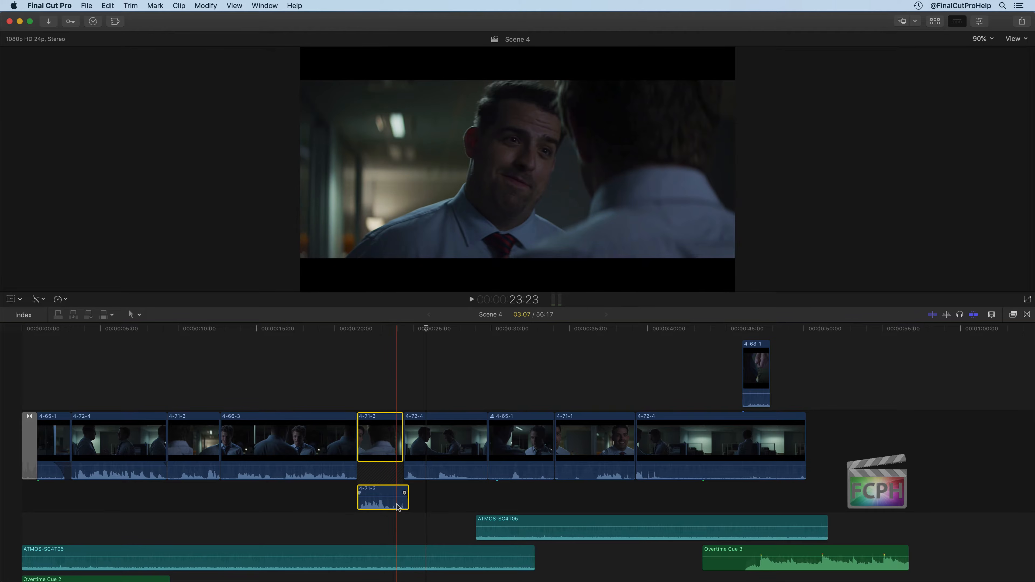
- Try to extend the start of the second 4-72-4's audio back under the preceding 4-71-3
double_click(420, 472)
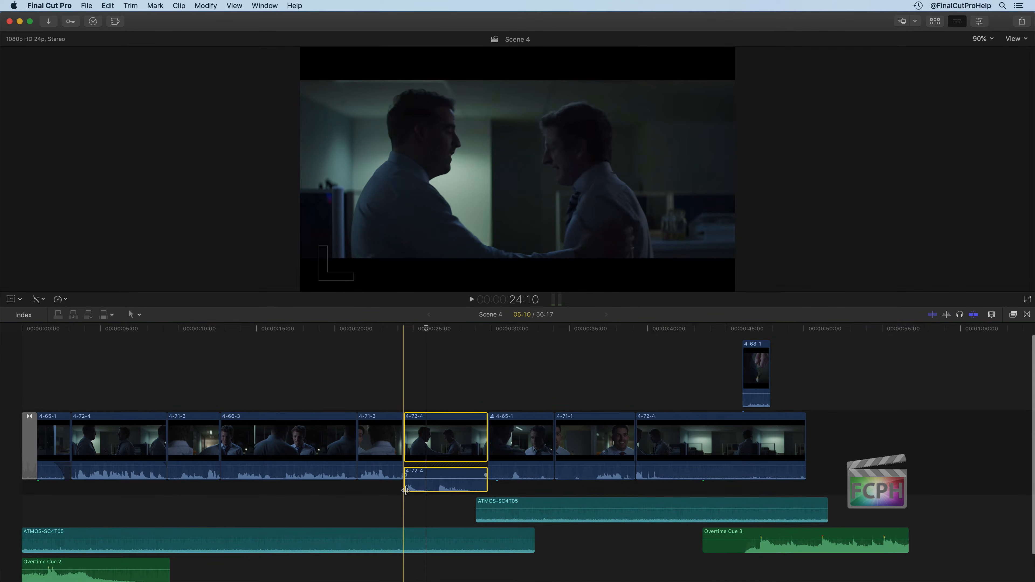
left_click_drag(407, 491, 389, 490)
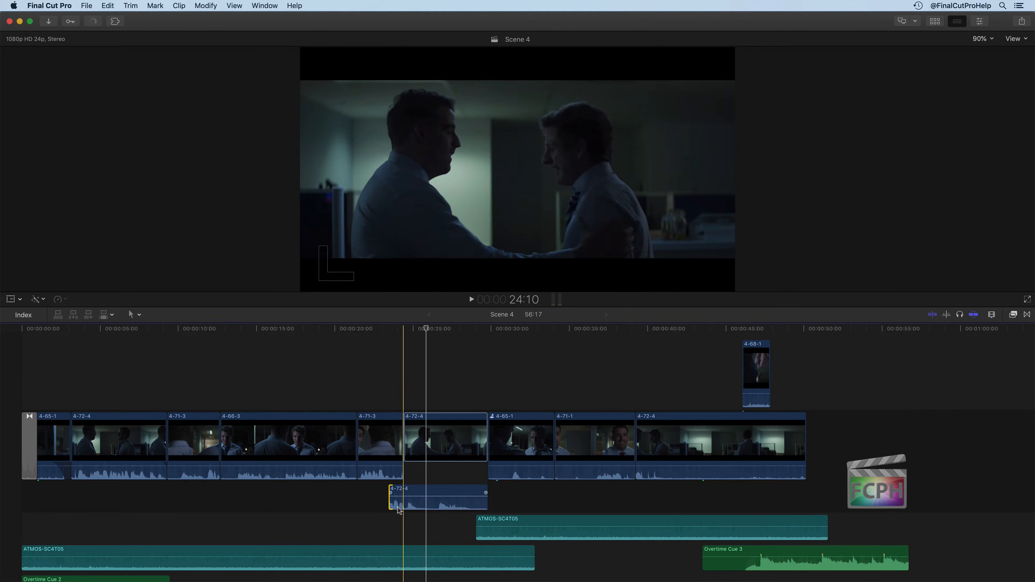
left_click(404, 505)
left_click_drag(395, 504, 406, 506)
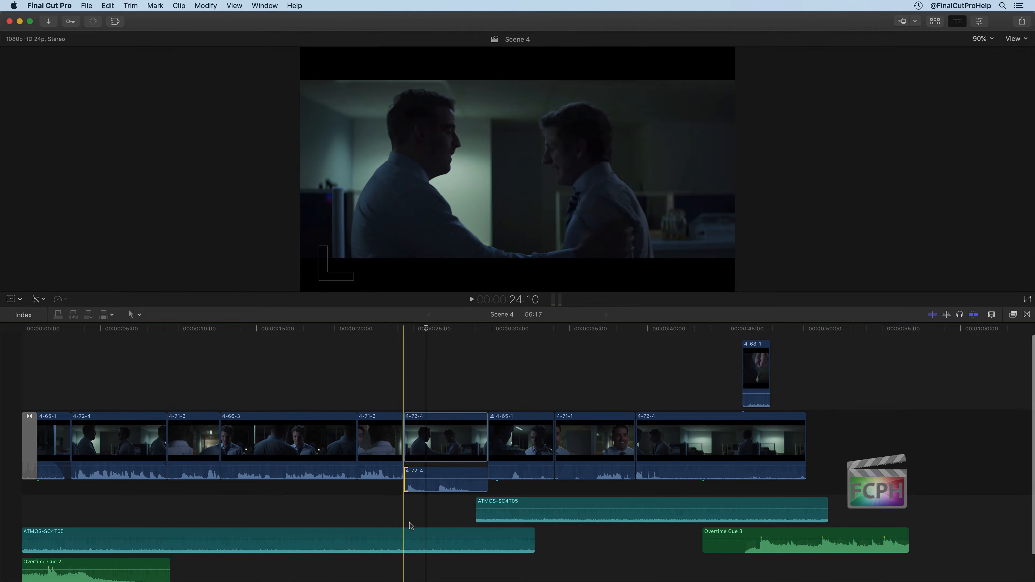
double_click(414, 486)
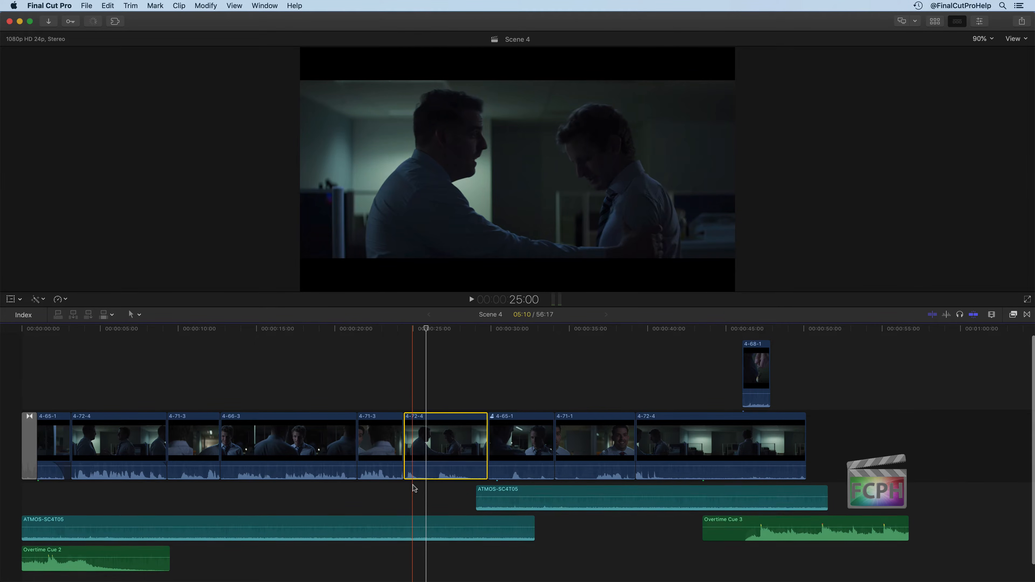
- Play the mix from the second 4-71-3 across the following cuts through clip 4-65-1
left_click(397, 491)
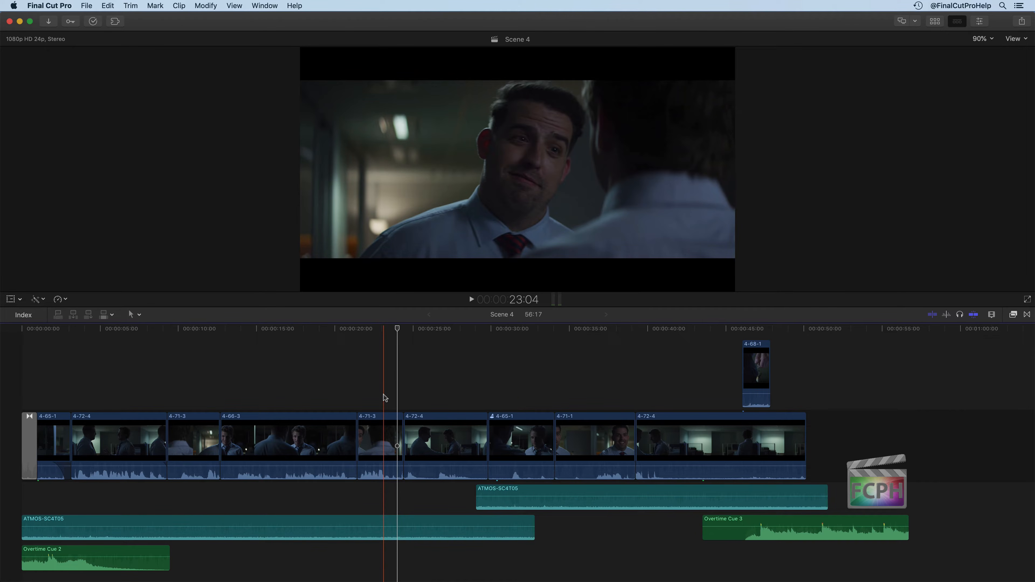
key("space")
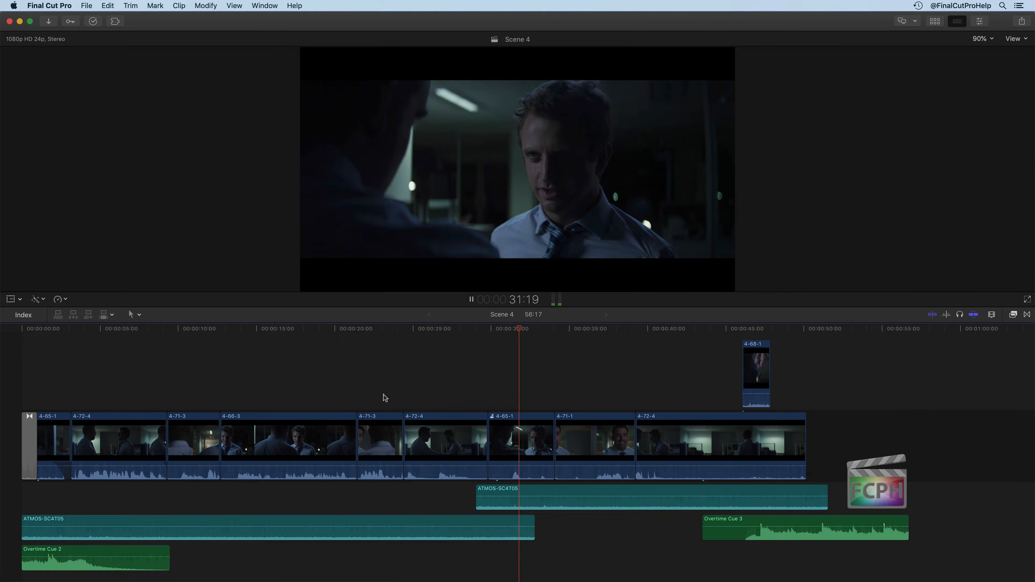
key("space")
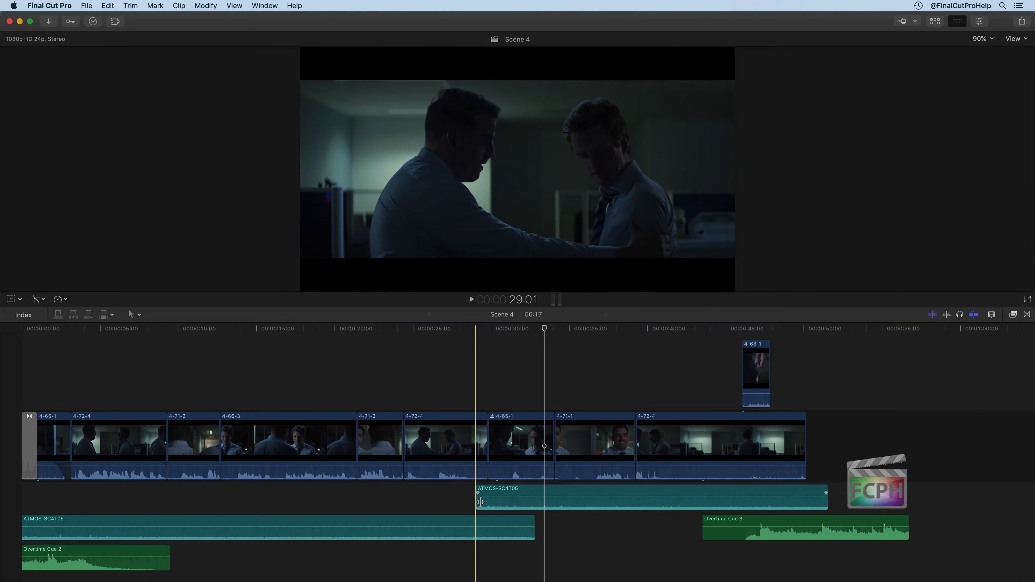
- Trim the second ATMOS-SC4T05 clip's start to a short overlap, crossfade it with the first, and play through to the last 4-72-4
left_click_drag(481, 505, 523, 523)
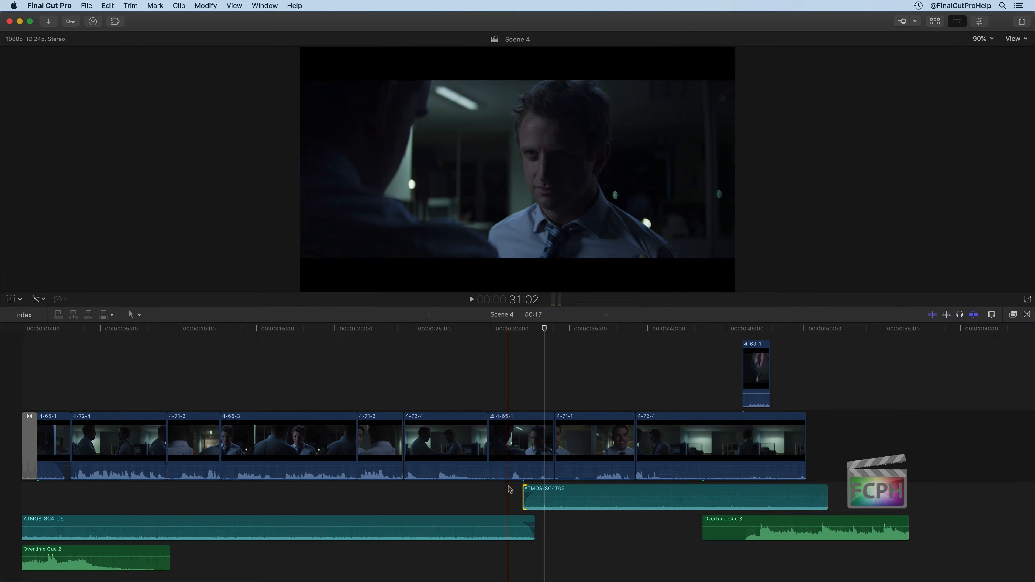
key("space")
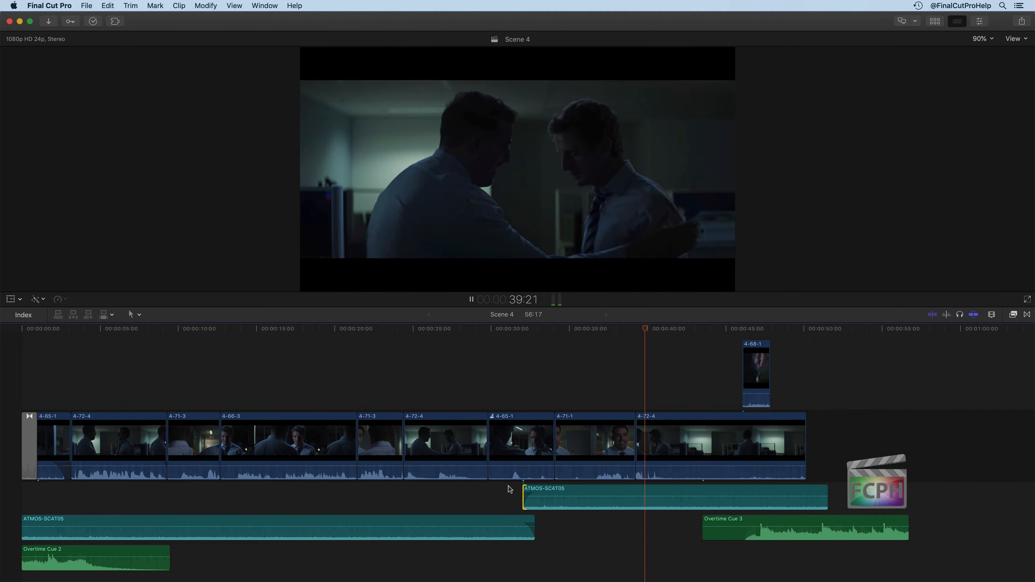
key("space")
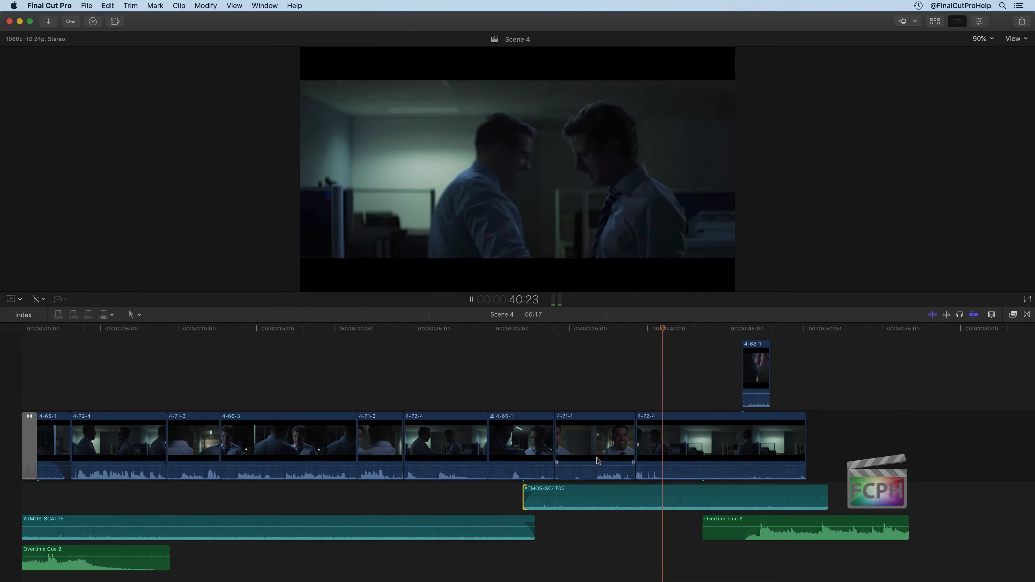
key("space")
- Expand 4-71-1's audio and extend its end about 1.3 seconds past the cut, fading it out under the last 4-72-4
left_click(631, 476)
double_click(630, 476)
left_click_drag(634, 492, 655, 494)
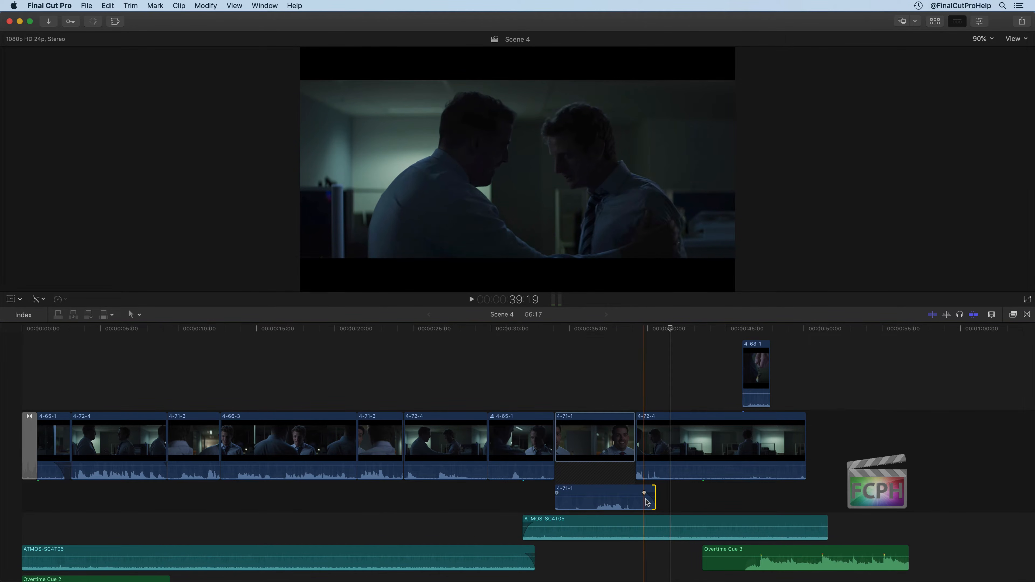
- Expand the last 4-72-4's audio, trim its start to about 39:19 after the cut, and add a short fade-in
double_click(648, 477)
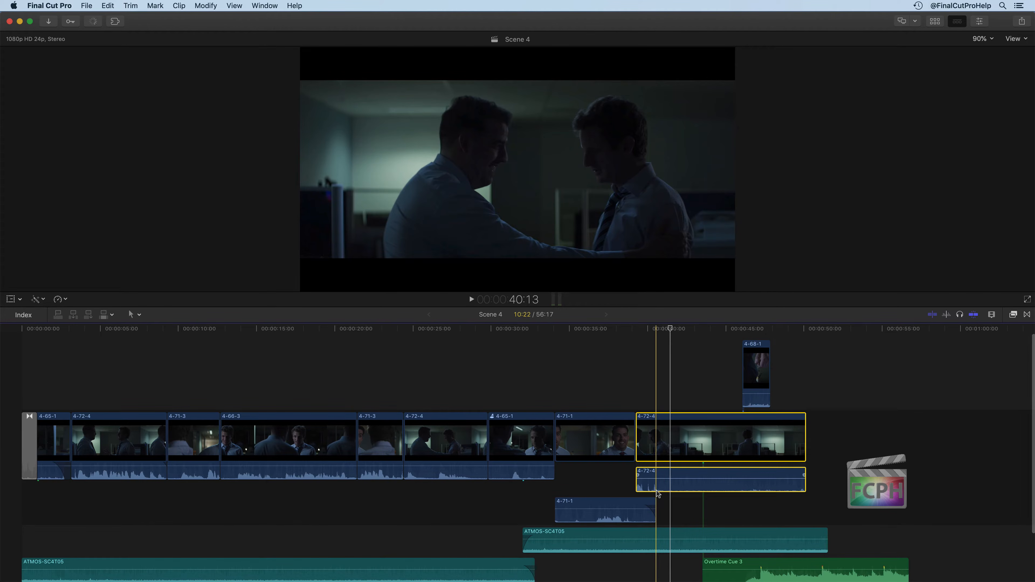
left_click(649, 329)
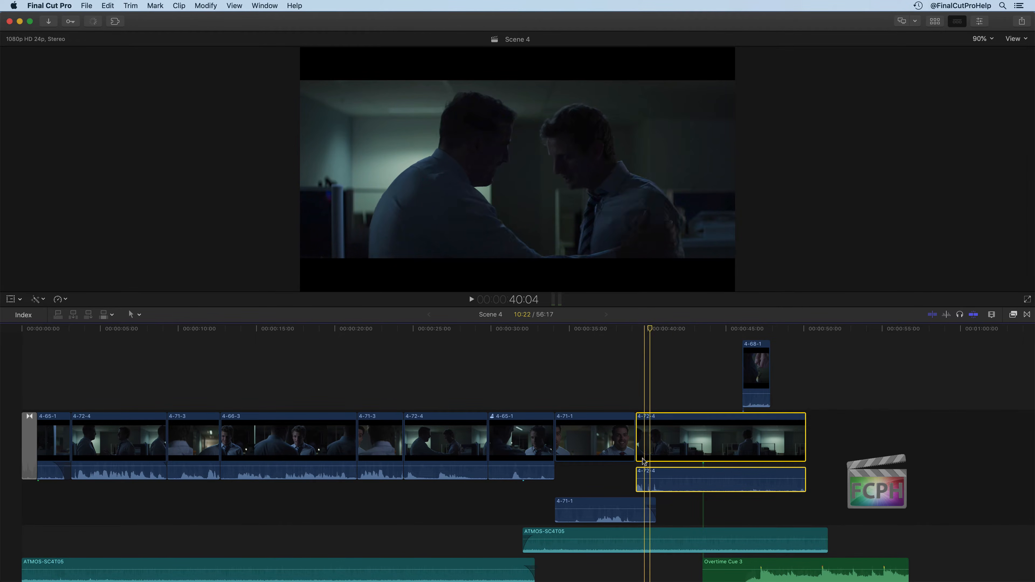
left_click_drag(638, 486, 647, 487)
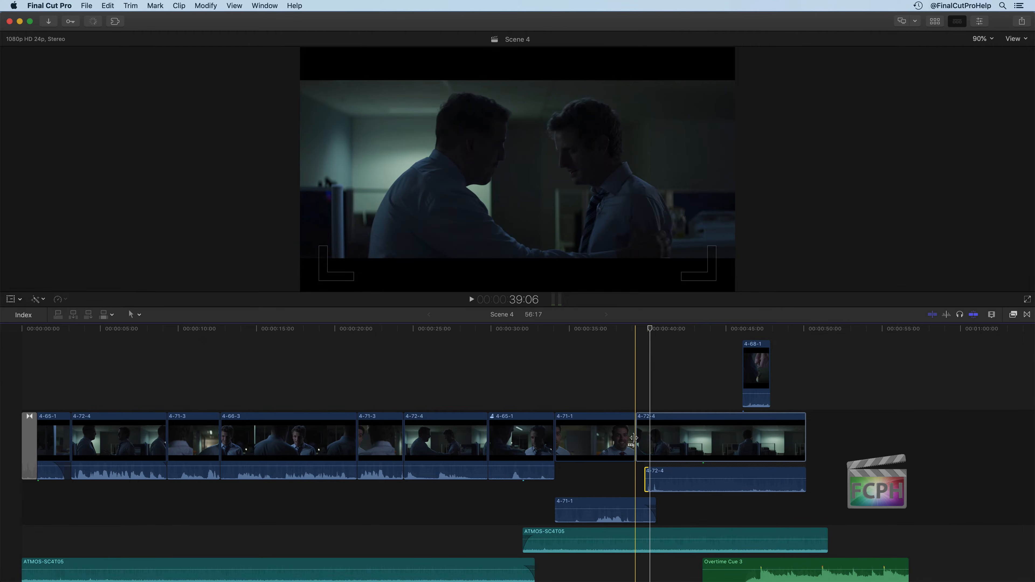
key("z")
left_click_drag(577, 427, 708, 524)
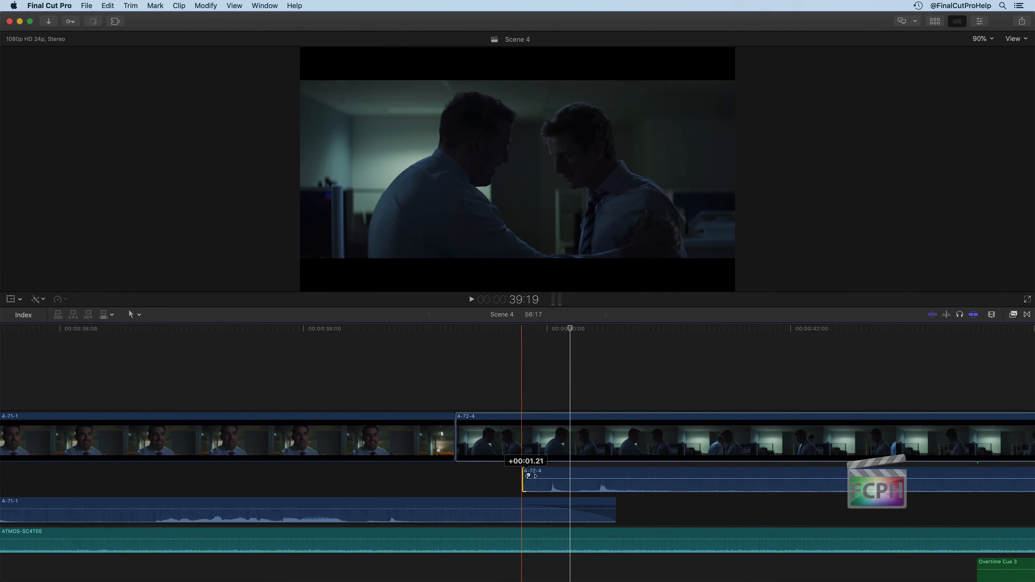
left_click_drag(541, 478, 540, 478)
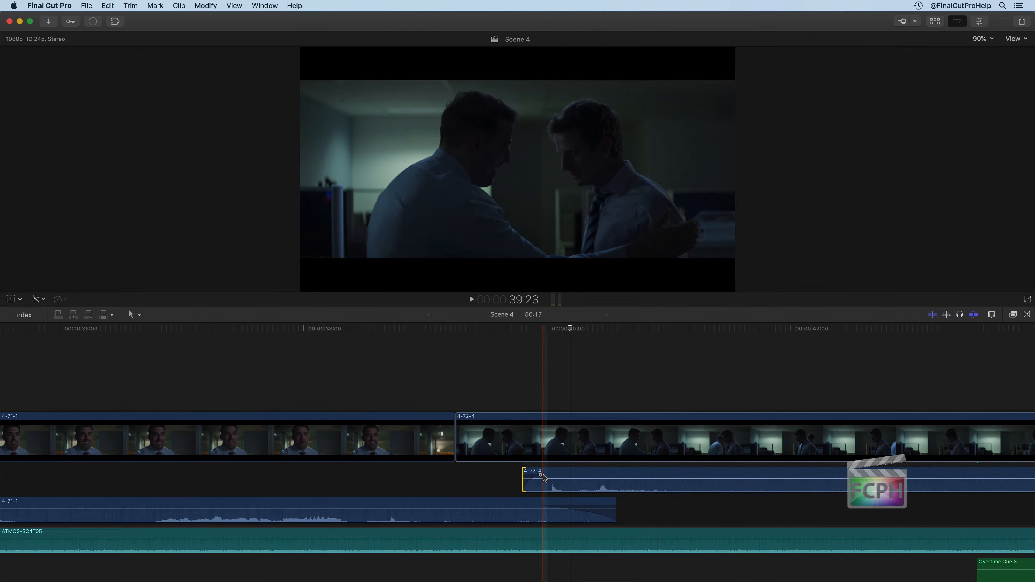
- Collapse the expanded audio of 4-71-1 and the last 4-72-4, and play across their cut
key("shift+z")
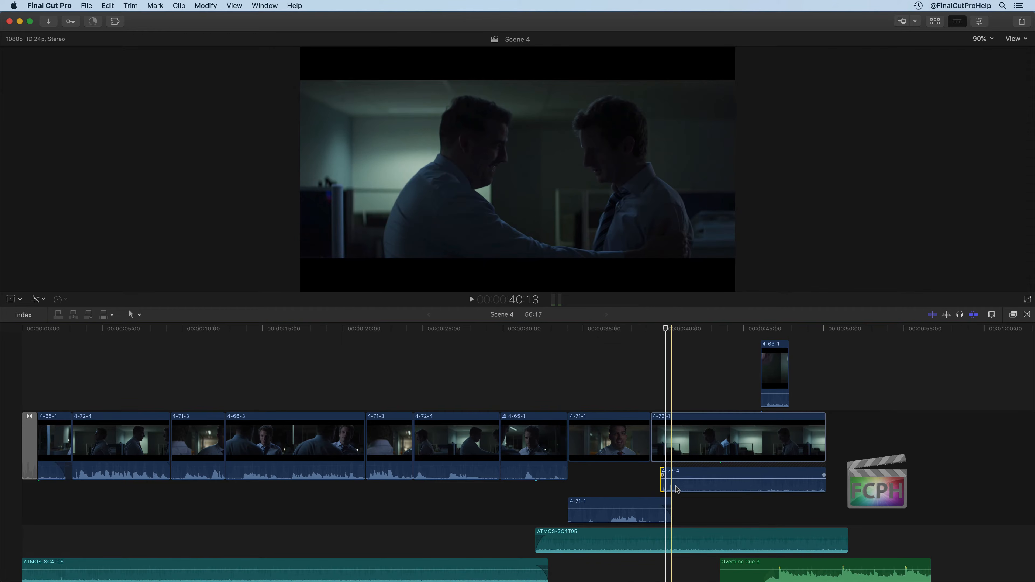
double_click(658, 497)
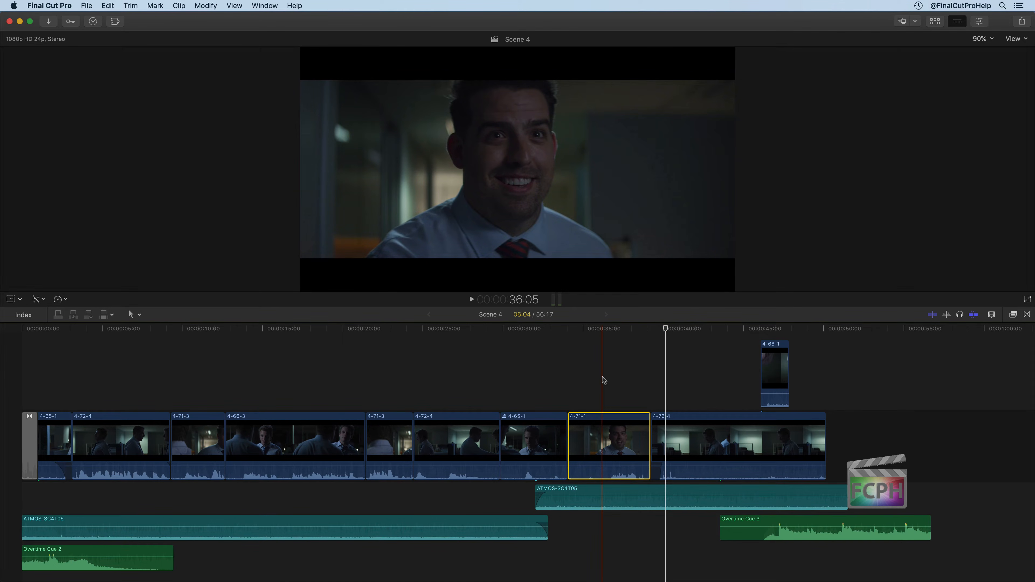
key("space")
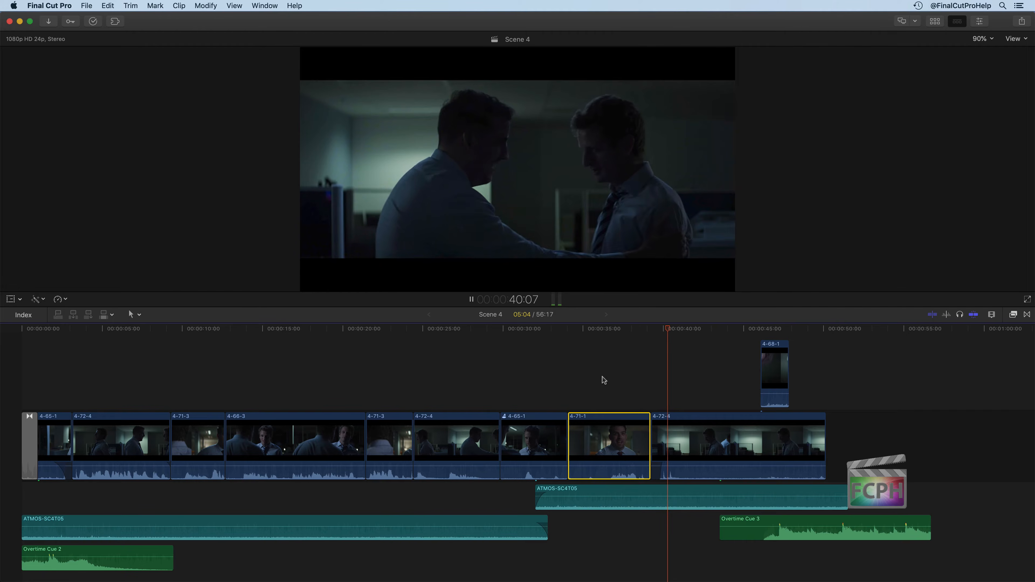
key("space")
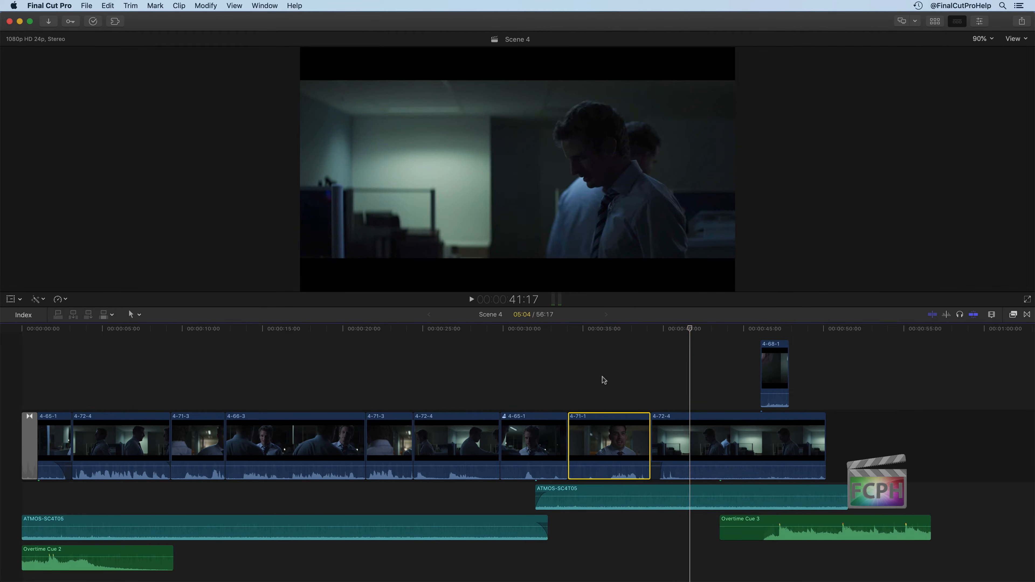
- Expand the last 4-72-4's audio again, extend its start back to the cut at 39:06, and play across the cut
left_click(661, 477)
double_click(661, 479)
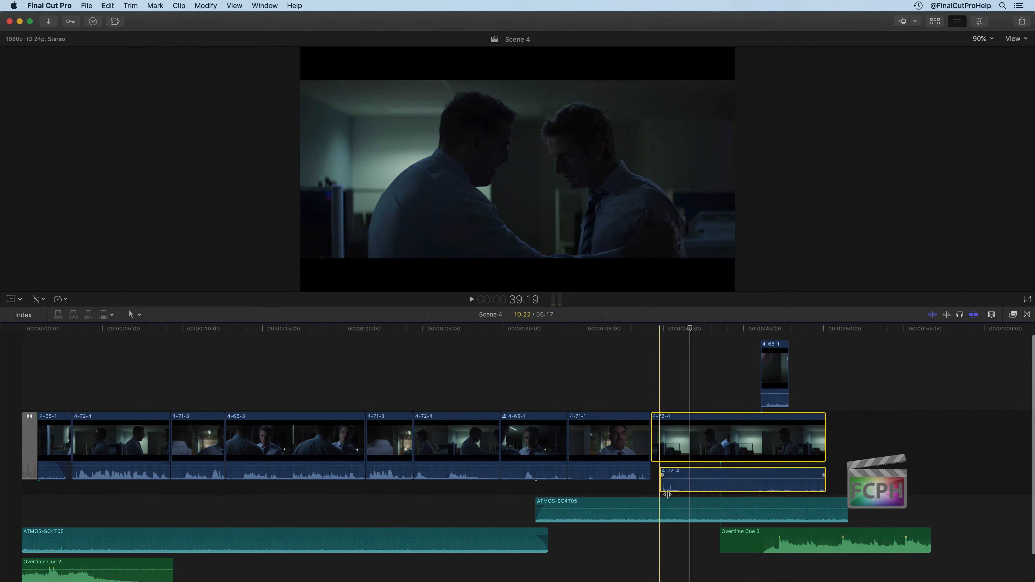
left_click_drag(657, 488, 655, 488)
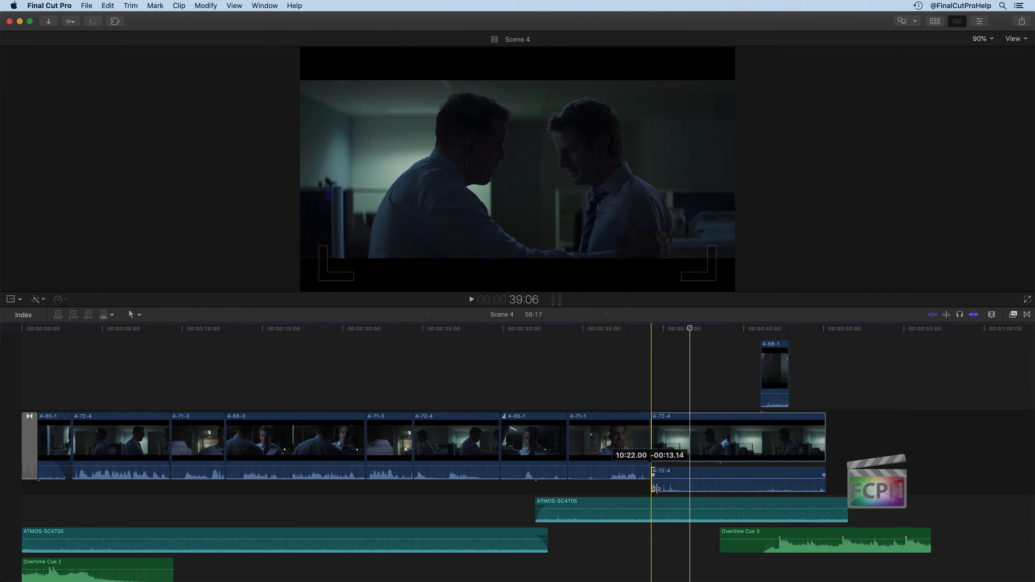
key("z")
left_click_drag(613, 395, 701, 546)
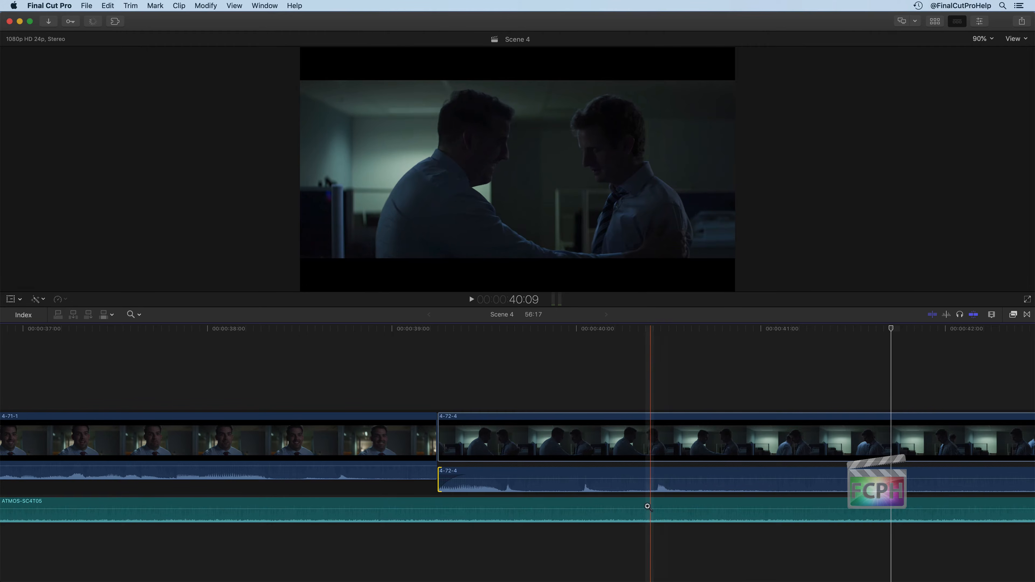
key("a")
key("space")
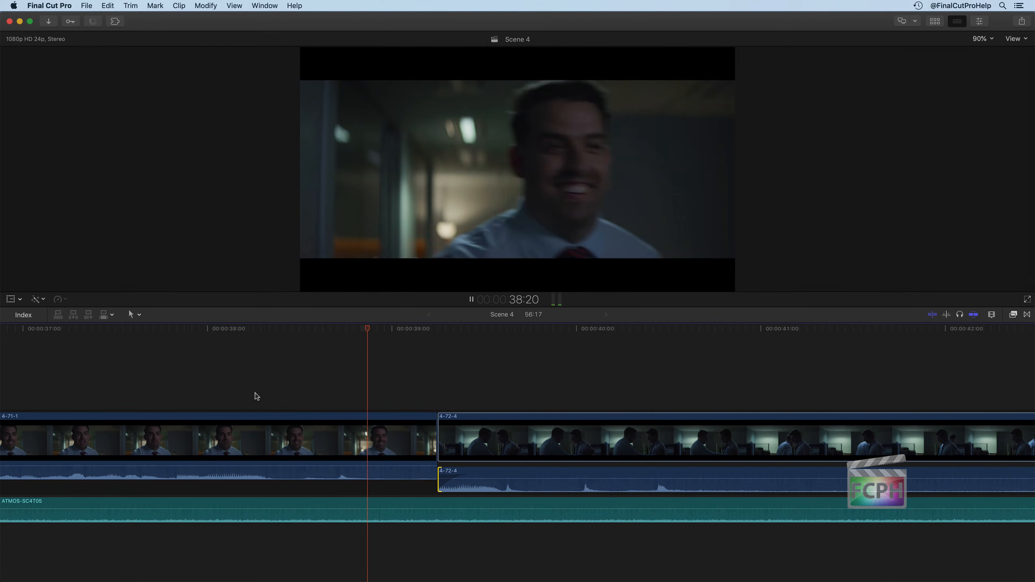
key("space")
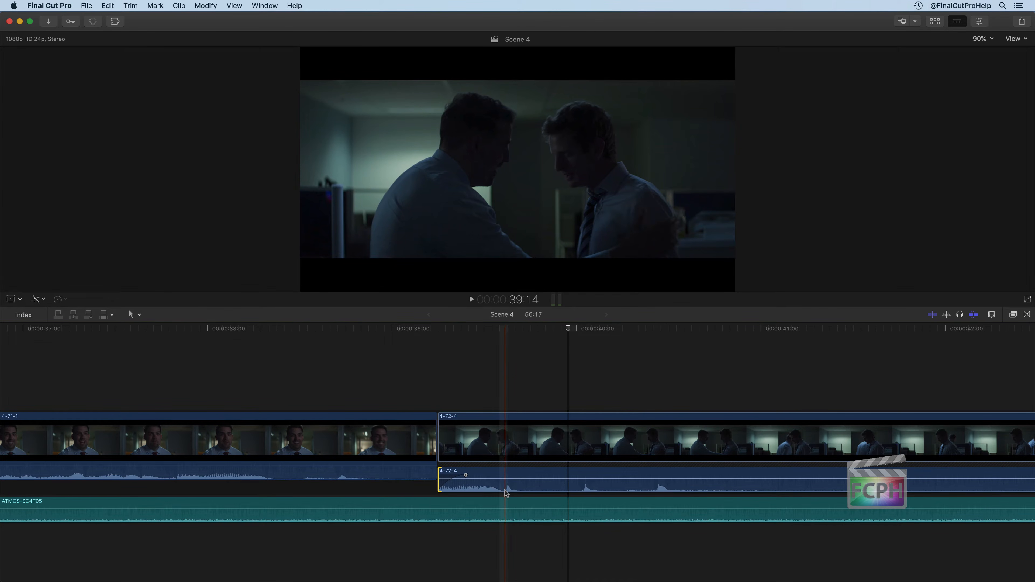
- Trim the last 4-72-4's audio start to about 39:14, just before its first sound spike, collapse it and play across the cut
left_click_drag(441, 486, 503, 476)
double_click(514, 490)
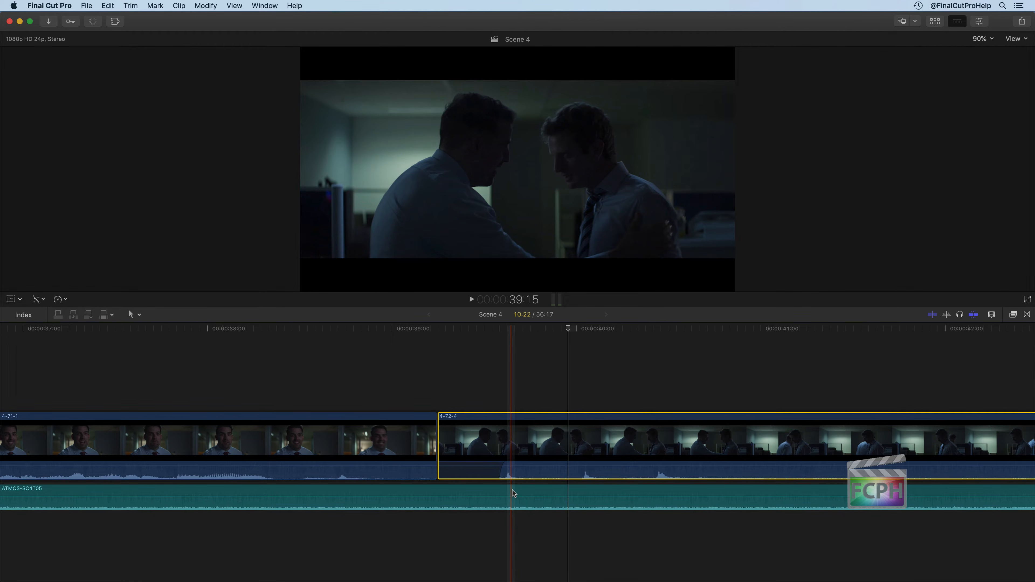
key("shift+z")
key("space")
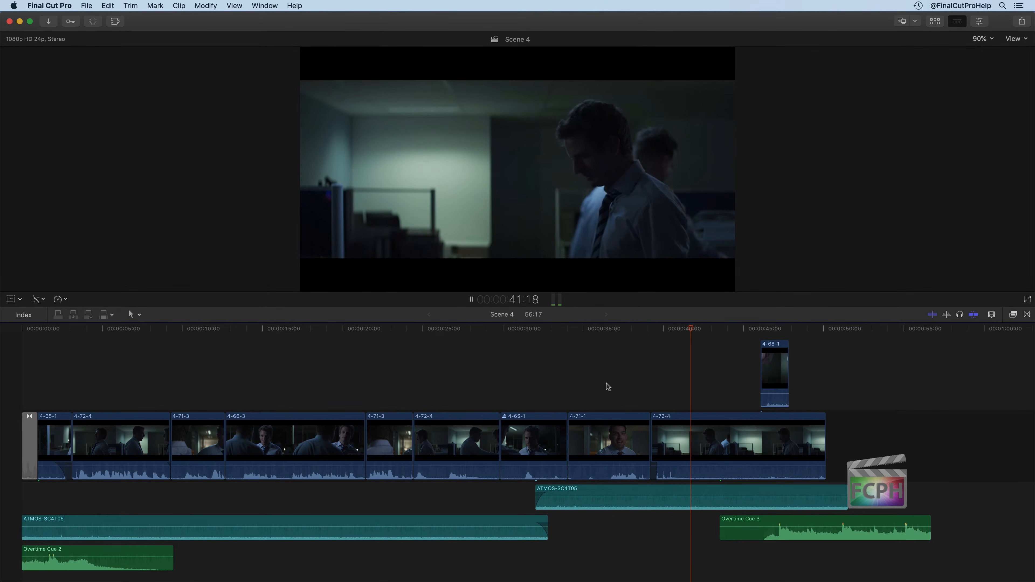
key("space")
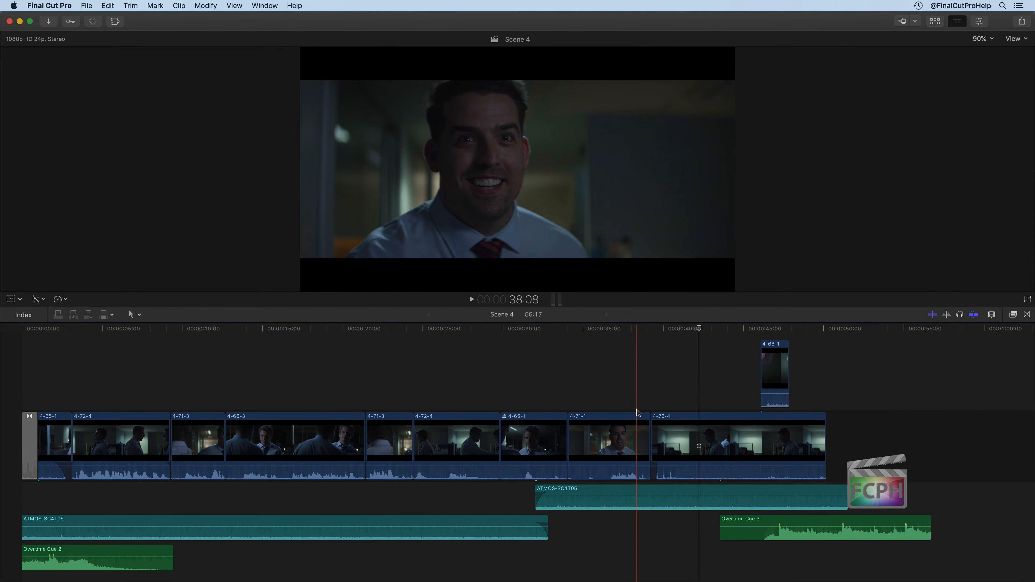
- Step frame by frame around the cut between 4-71-1 and the last 4-72-4 to examine the edit point
key("Right")
key("Right")
key("Right")
key("Right")
key("Right")
key("Right")
key("Right")
key("Right")
key("Right")
key("Right")
key("Left")
key("Left")
key("Left")
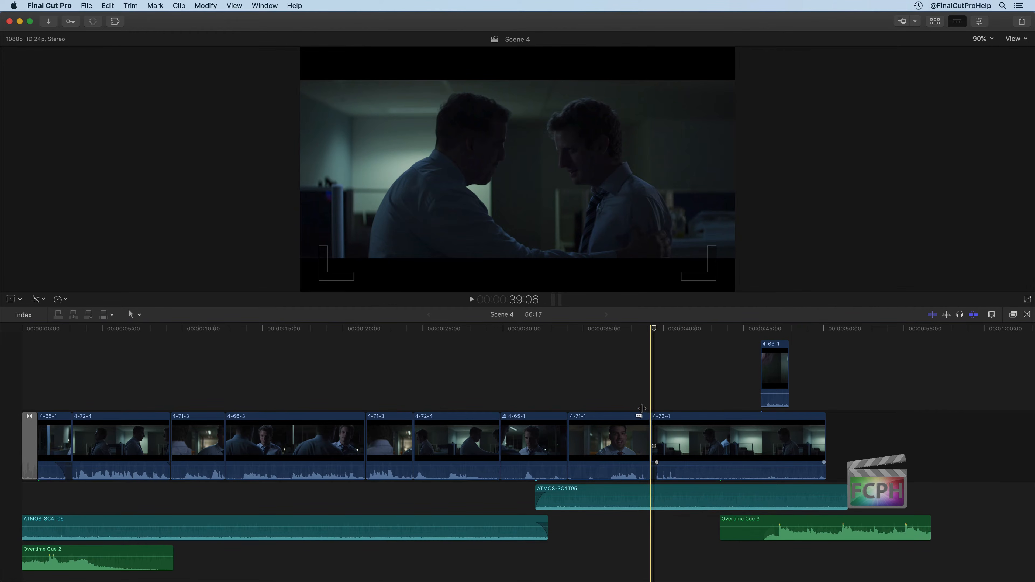
- Ripple trim the start of the last 4-72-4 by 5 frames at its cut with 4-71-1
key("z")
left_click_drag(555, 362, 743, 529)
key("a")
left_click_drag(528, 427, 540, 426)
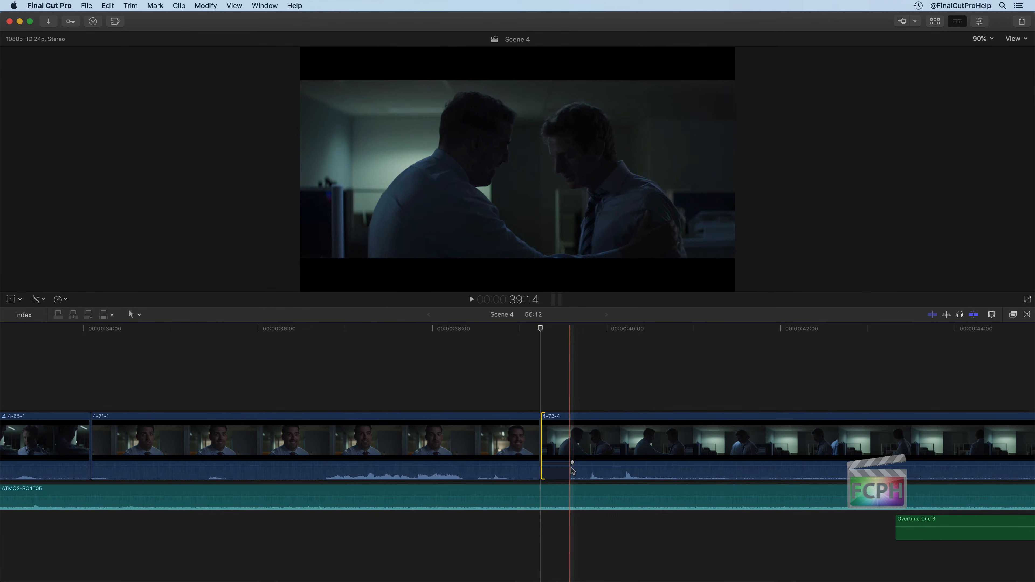
- Expand the last 4-72-4's audio, extend its start back to about 39:09, just before the first sound spike, and collapse it
double_click(573, 474)
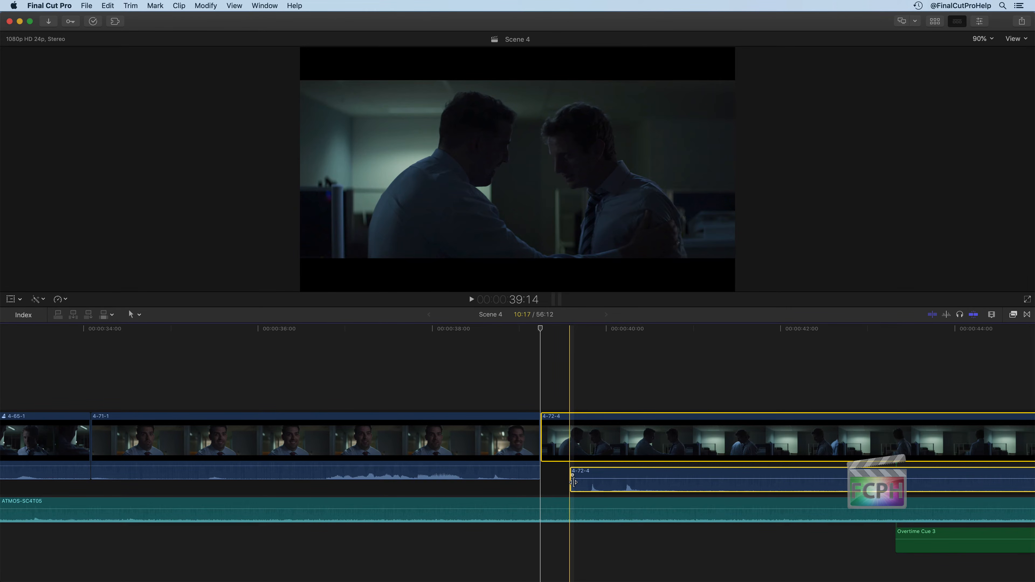
left_click(560, 480)
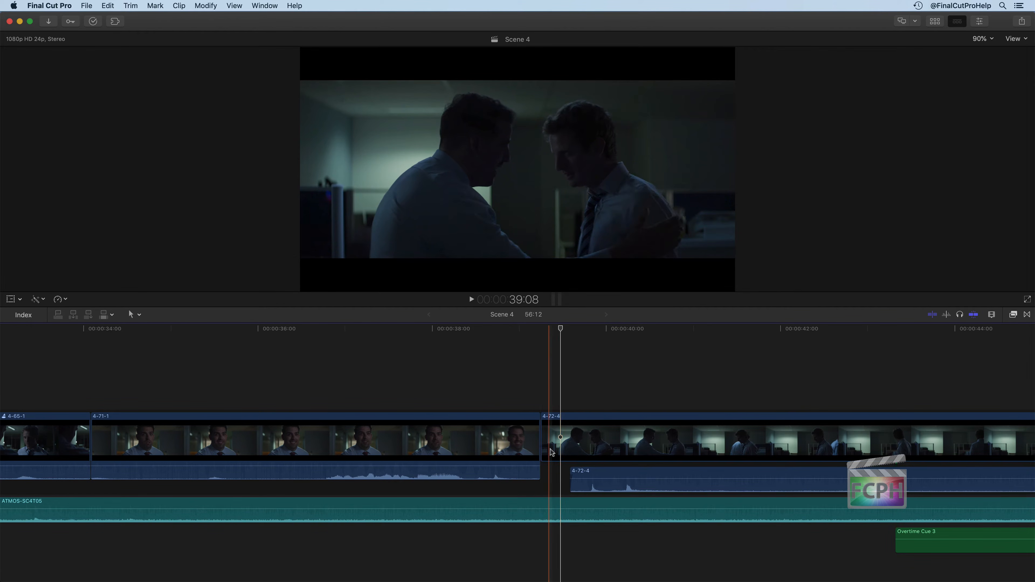
left_click_drag(574, 488, 550, 482)
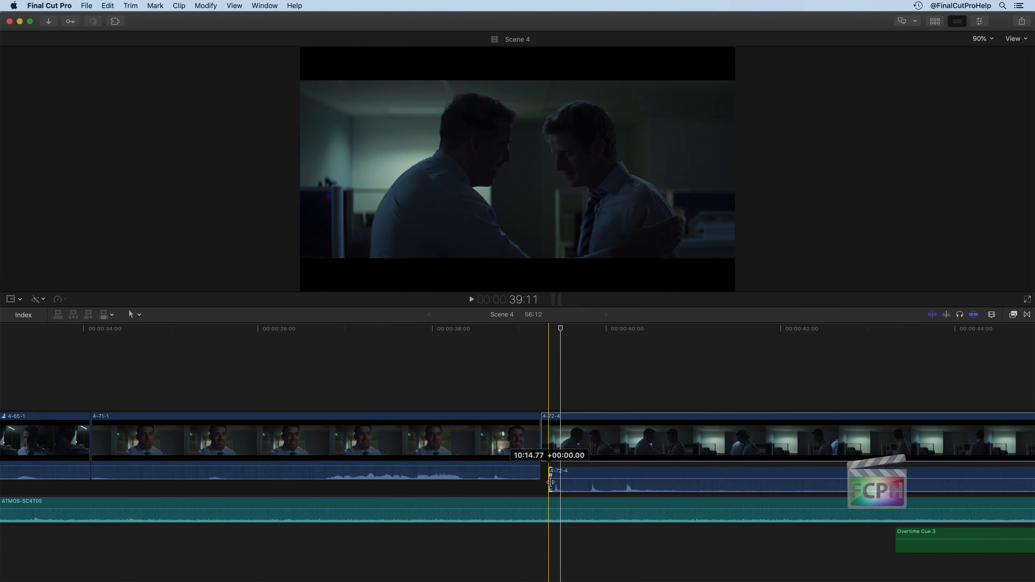
left_click(553, 483)
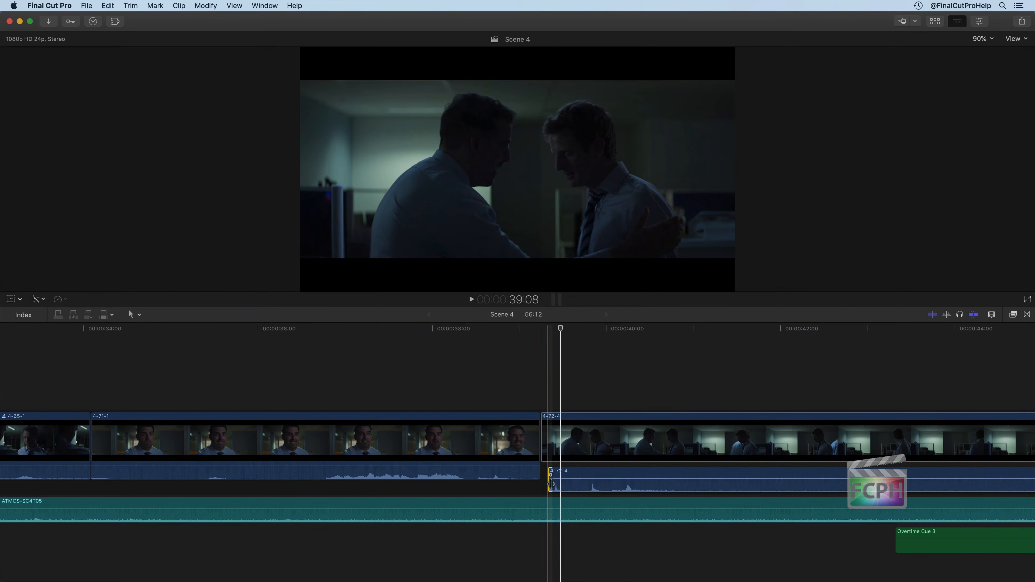
left_click_drag(553, 482, 556, 484)
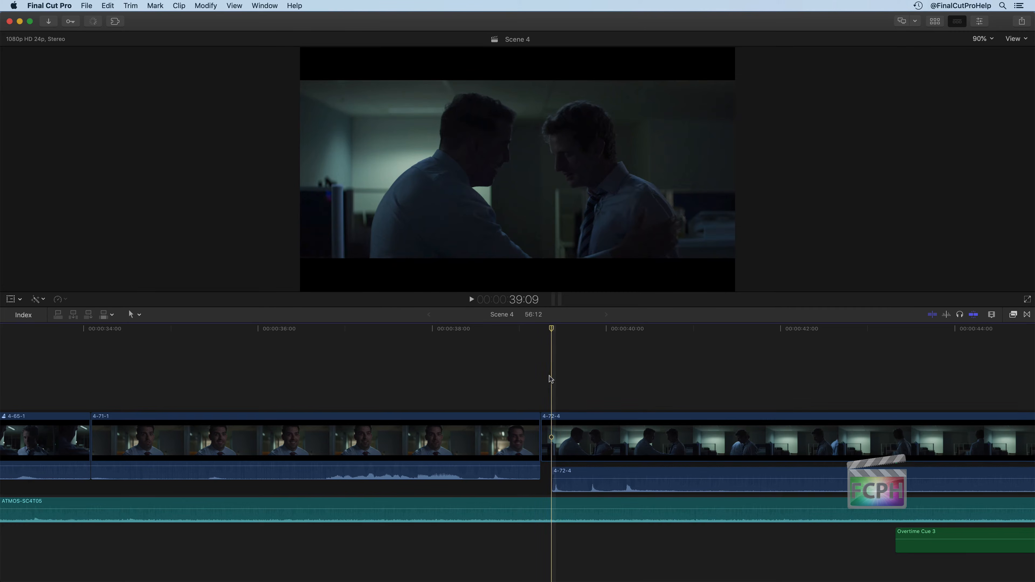
double_click(579, 472)
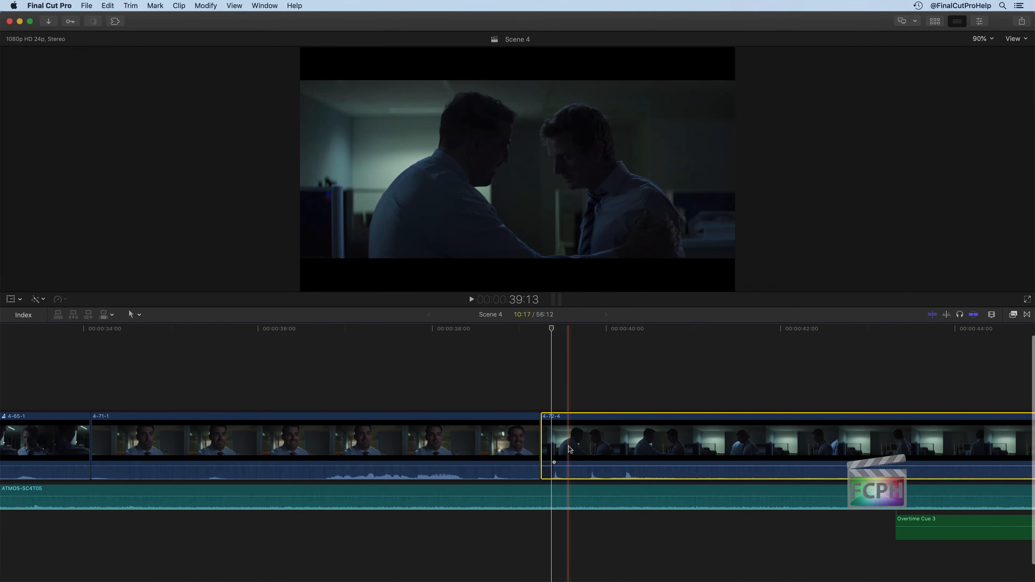
- Play across the cut between 4-71-1 and the last 4-72-4, and scrub through the end of 4-71-1
key("shift+z")
left_click(657, 365)
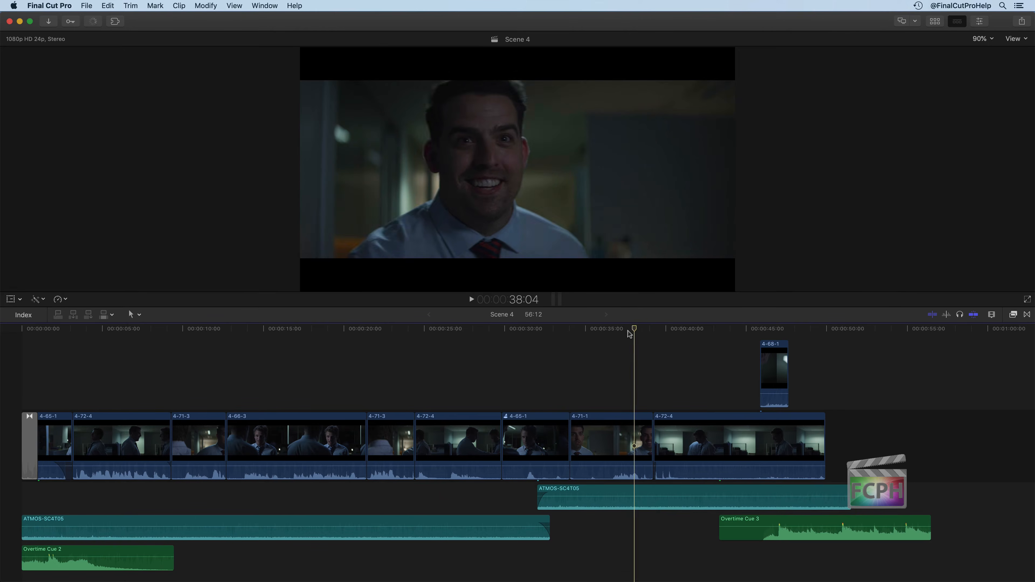
key("space")
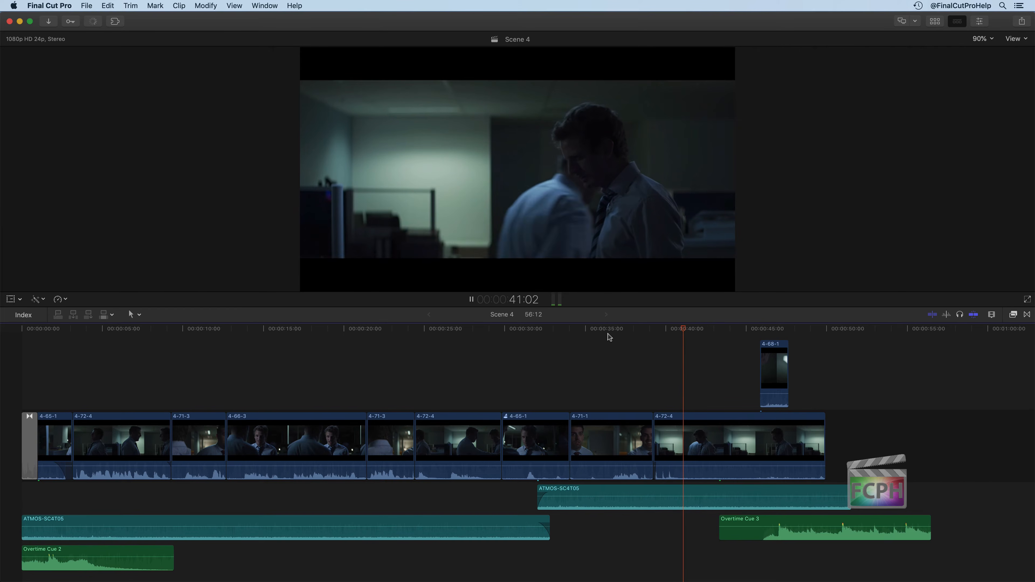
key("space")
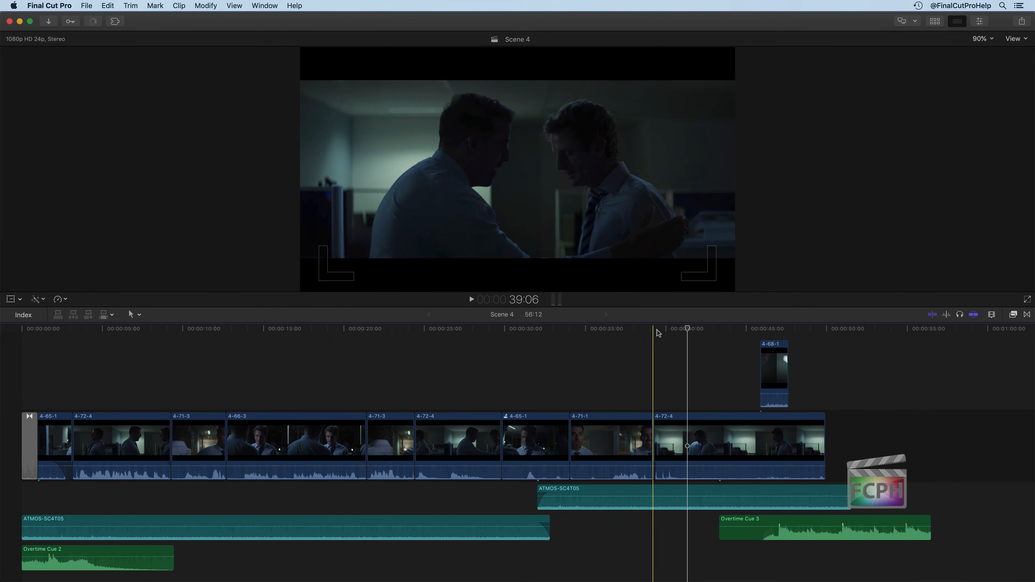
left_click(639, 330)
mouse_move(639, 326)
left_mouse_down()
mouse_move(652, 328)
mouse_move(644, 328)
left_mouse_up()
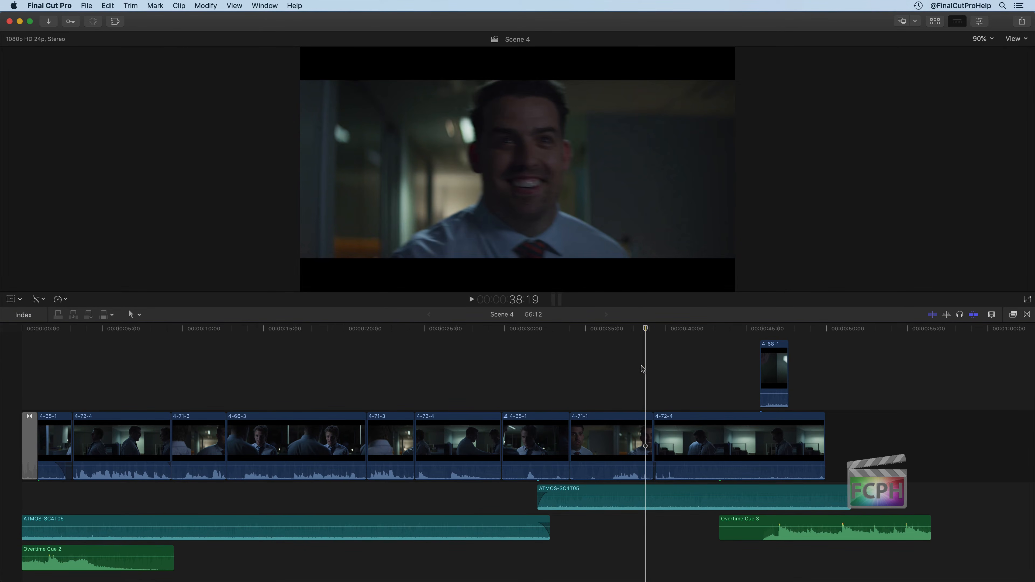
- Ripple trim the end of 4-71-1 by 15 frames and play across its cut with the last 4-72-4
left_click_drag(652, 428, 642, 428)
left_click(559, 335)
key("space")
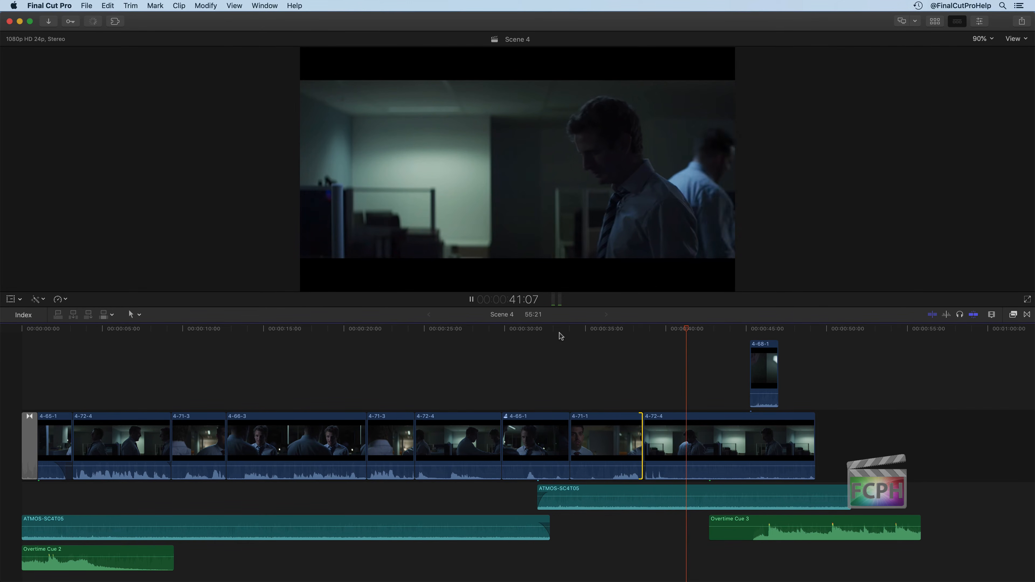
key("space")
key("space")
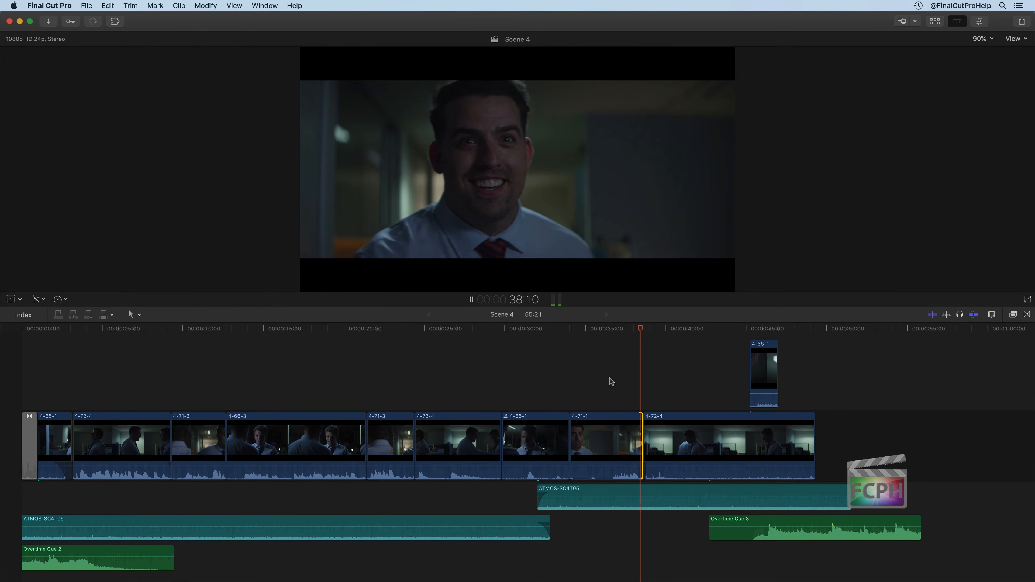
key("space")
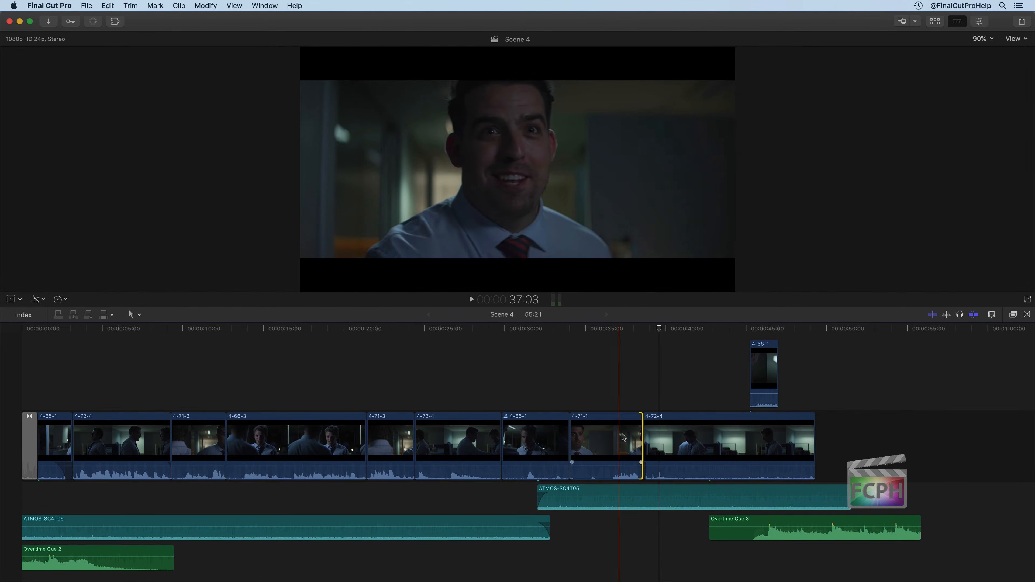
- With both clips' audio expanded, fade out the end of 4-71-1's audio overlapping the last 4-72-4, and play across the cut
double_click(636, 475)
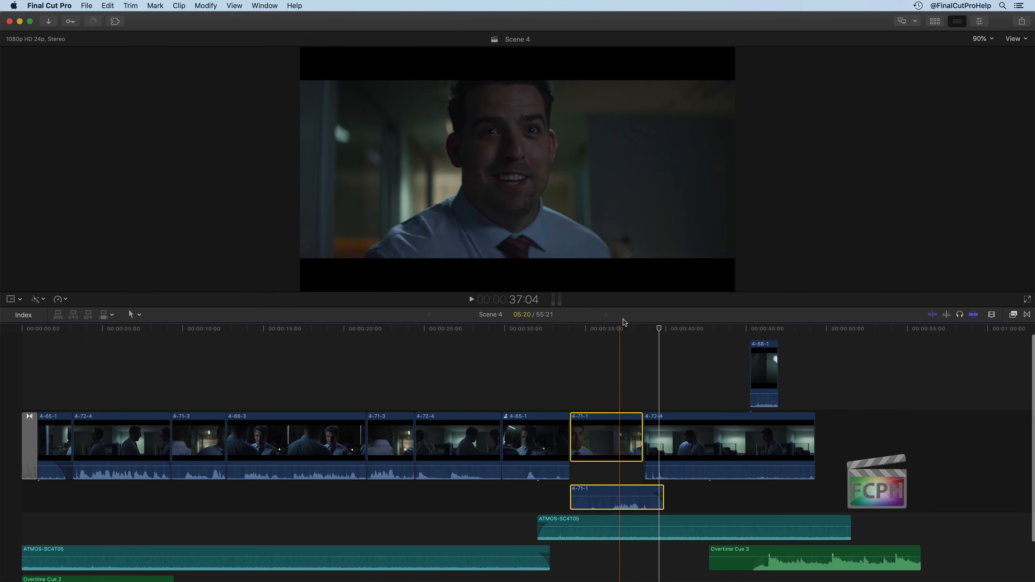
double_click(664, 475)
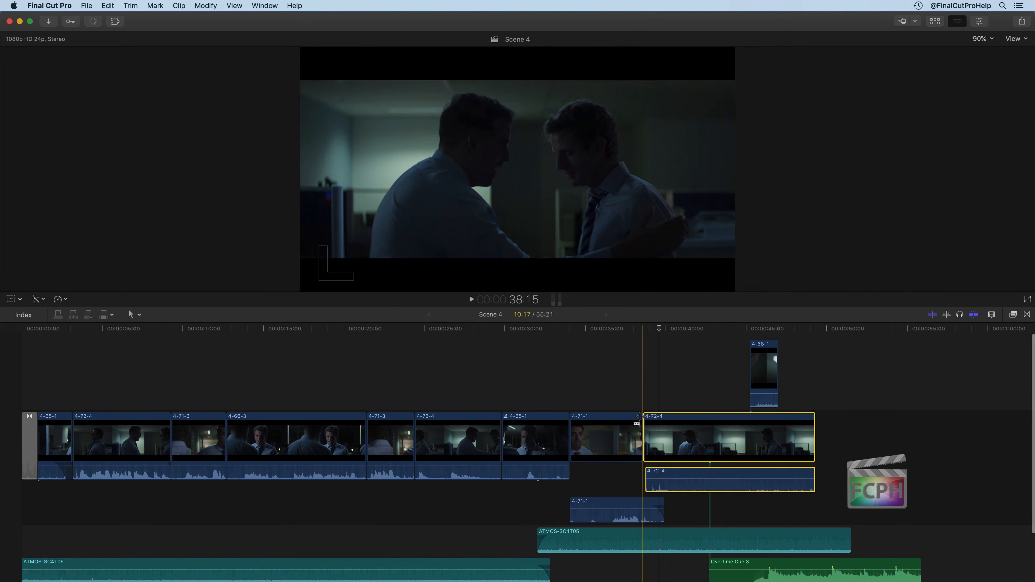
key("z")
left_click_drag(570, 368, 726, 561)
scroll(463, 398, "left", 5)
scroll(462, 389, "right", 1)
left_click(463, 379)
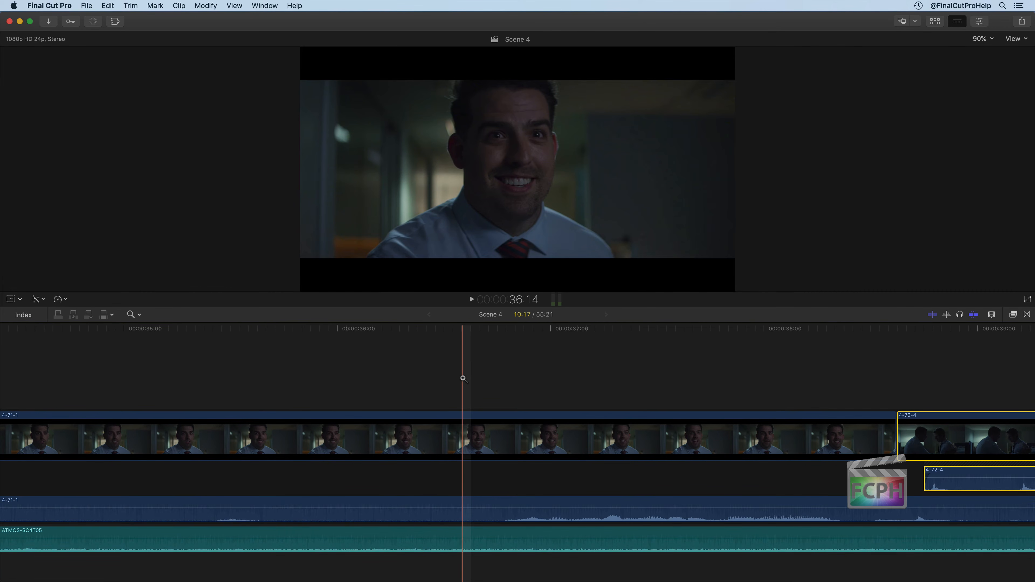
scroll(464, 379, "right", 3)
key("super+minus")
key("a")
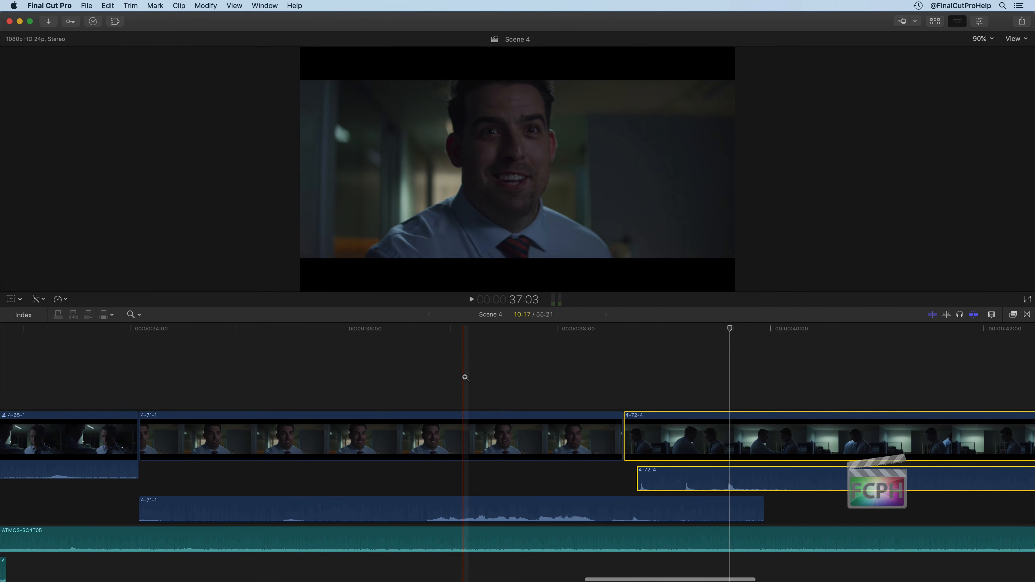
key("space")
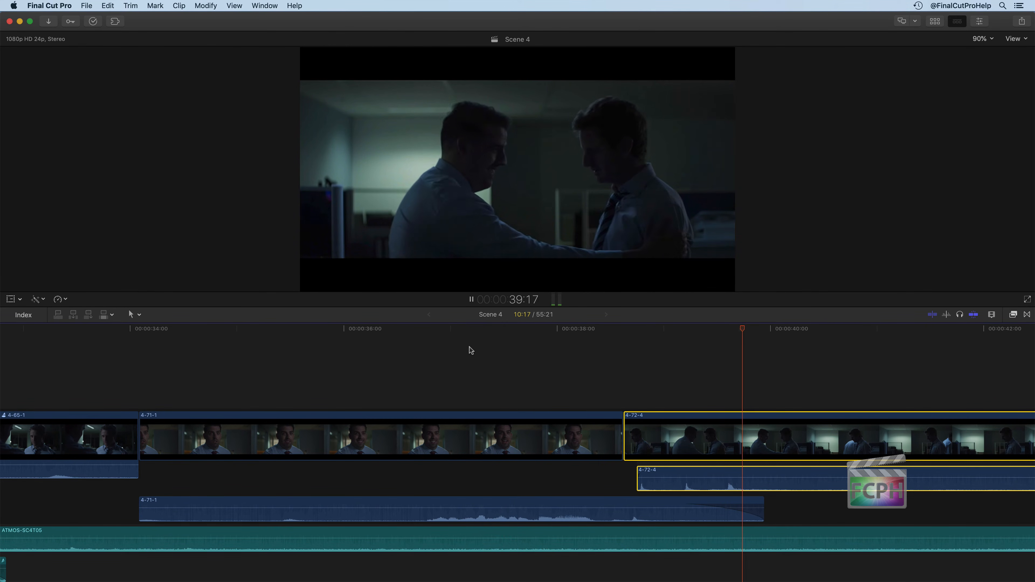
key("space")
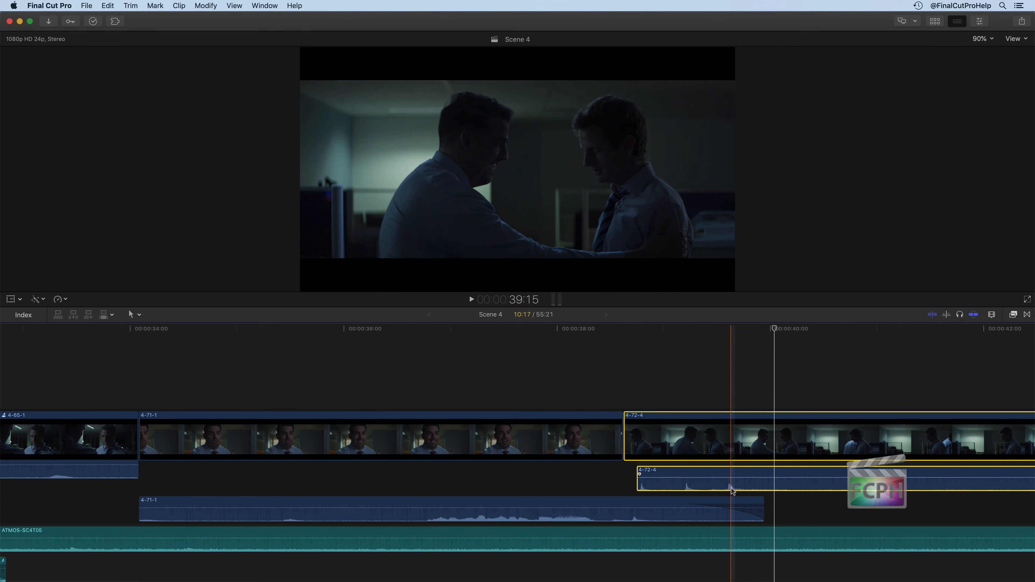
- Collapse 4-71-1's audio and dip the last 4-72-4's sound spike near 39:14 using three volume keyframes, lowering the middle one
left_click(652, 510)
key("ctrl+s")
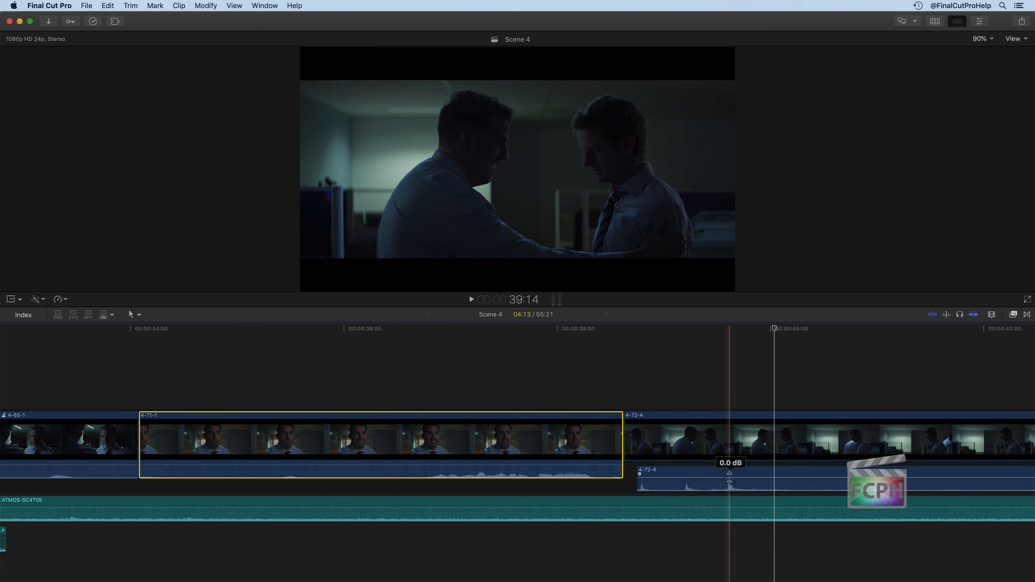
left_click(721, 478, "alt")
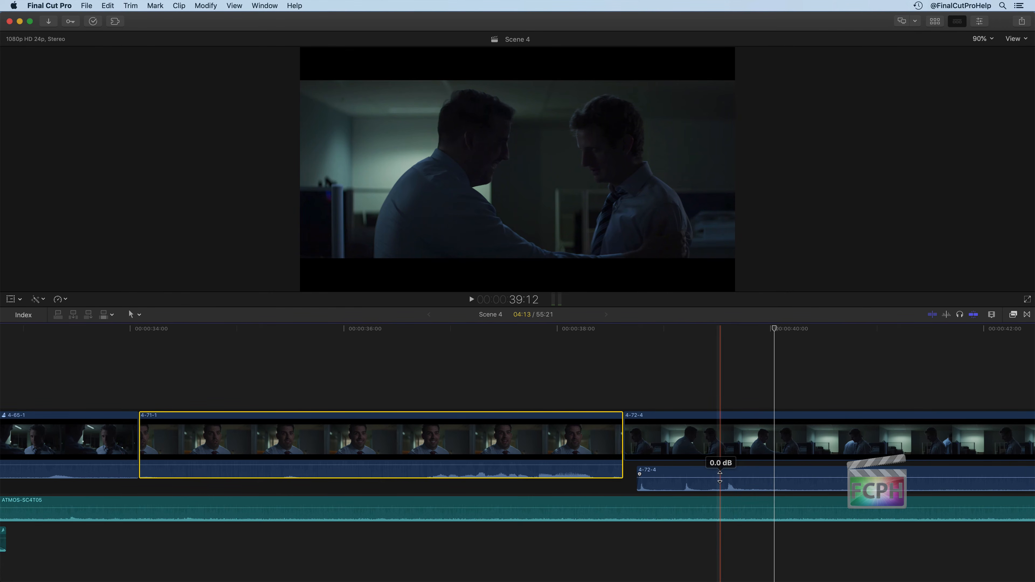
left_click(729, 477, "alt")
left_click(738, 478, "alt")
mouse_move(728, 477)
left_mouse_down()
mouse_move(729, 490)
mouse_move(741, 478)
mouse_move(722, 478)
mouse_move(730, 490)
left_mouse_up()
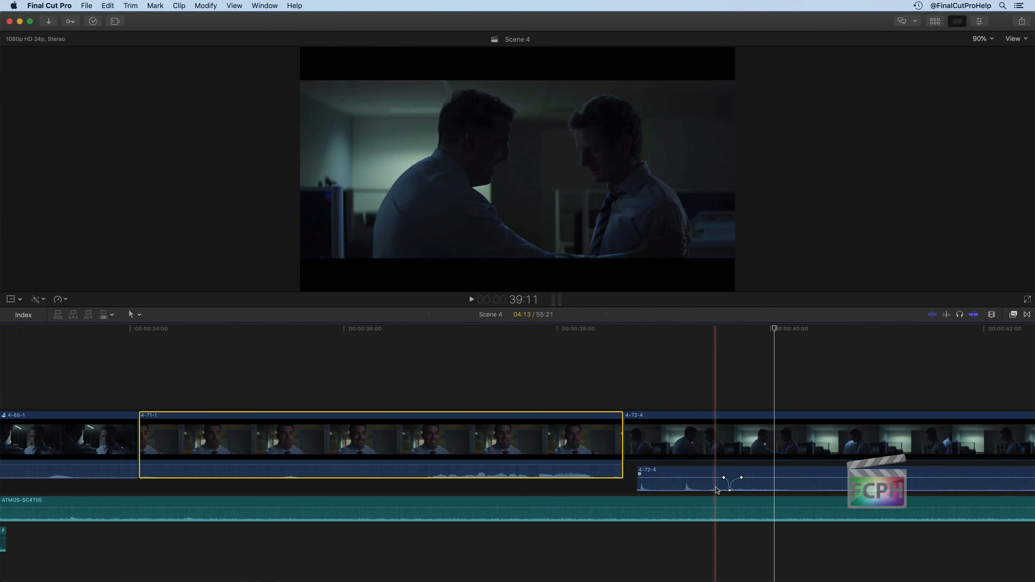
- Play through the dipped sound spike and collapse the last 4-72-4's expanded audio
key("shift+z")
key("space")
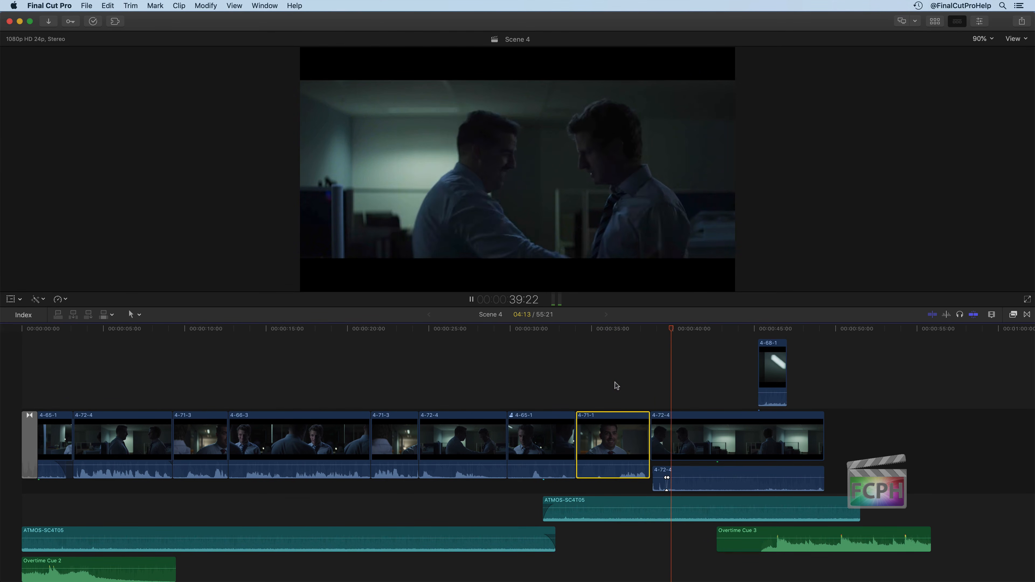
left_click(688, 489)
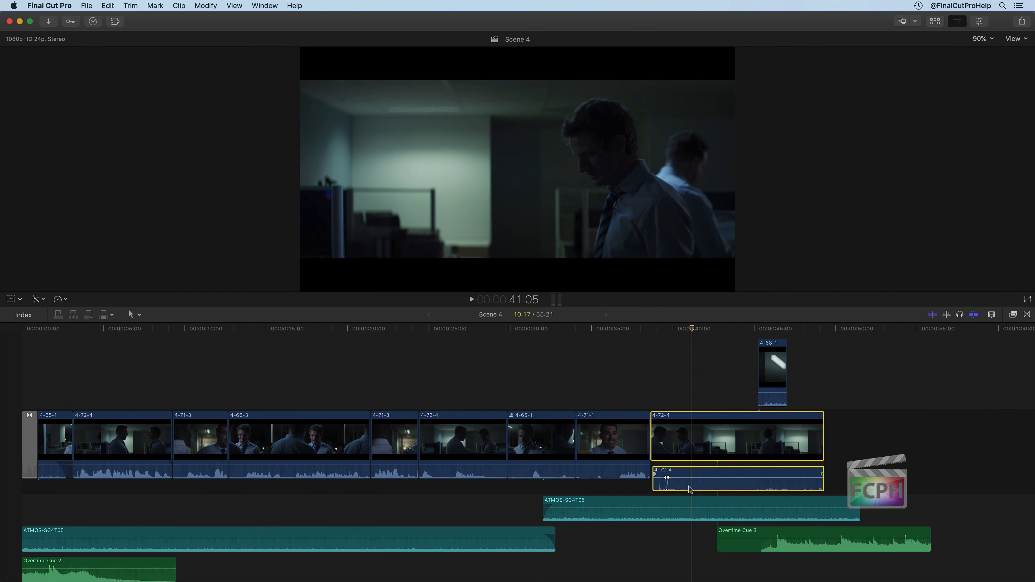
double_click(689, 489)
left_click(689, 522)
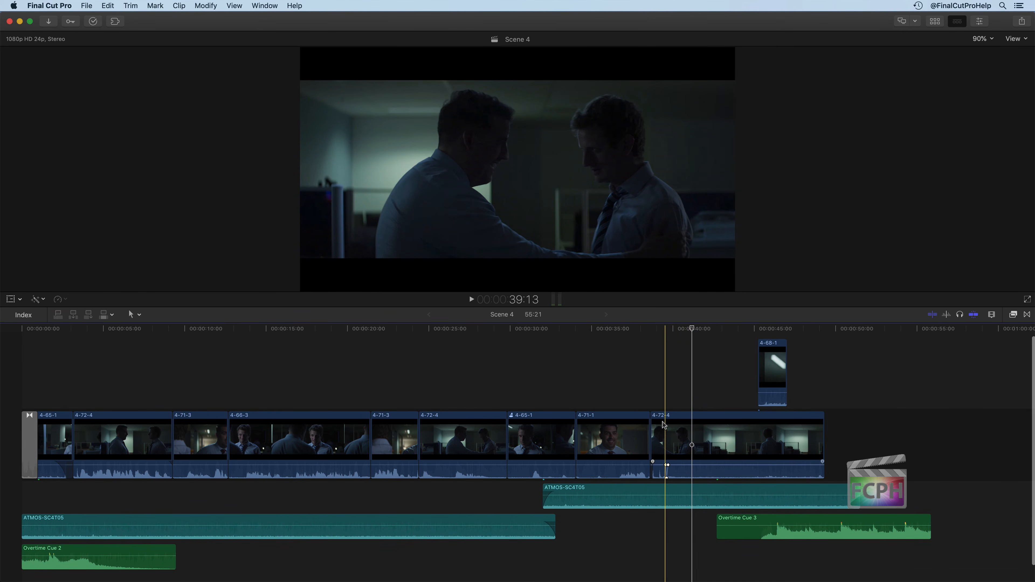